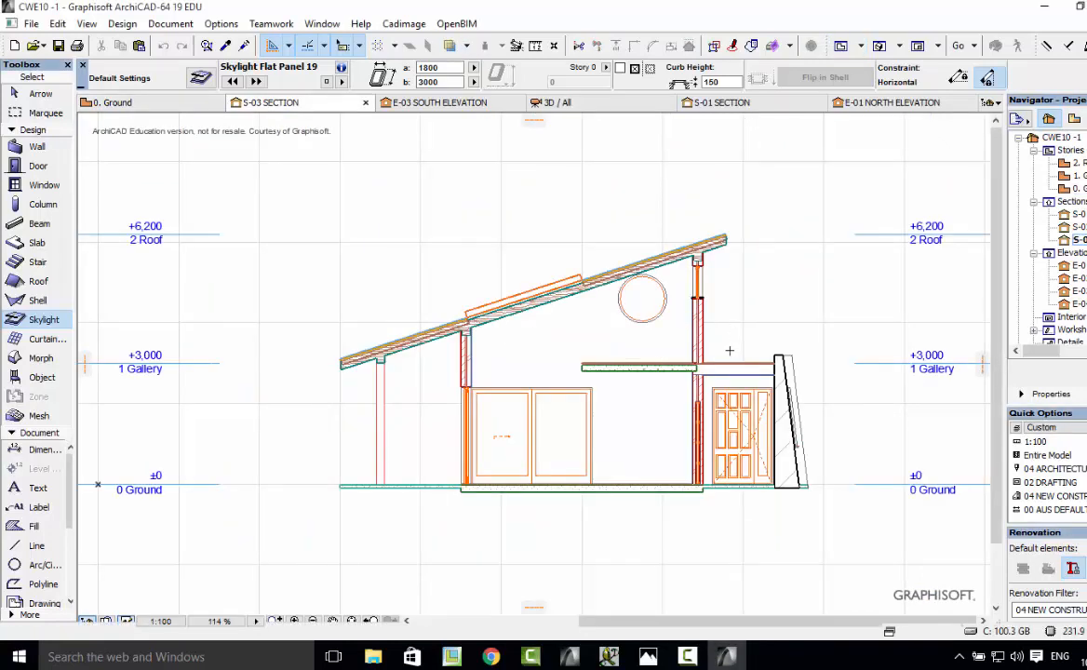
- On the ground floor plan, start creating a new stair with the Single Winder at Lower End layout
left_click(842, 47)
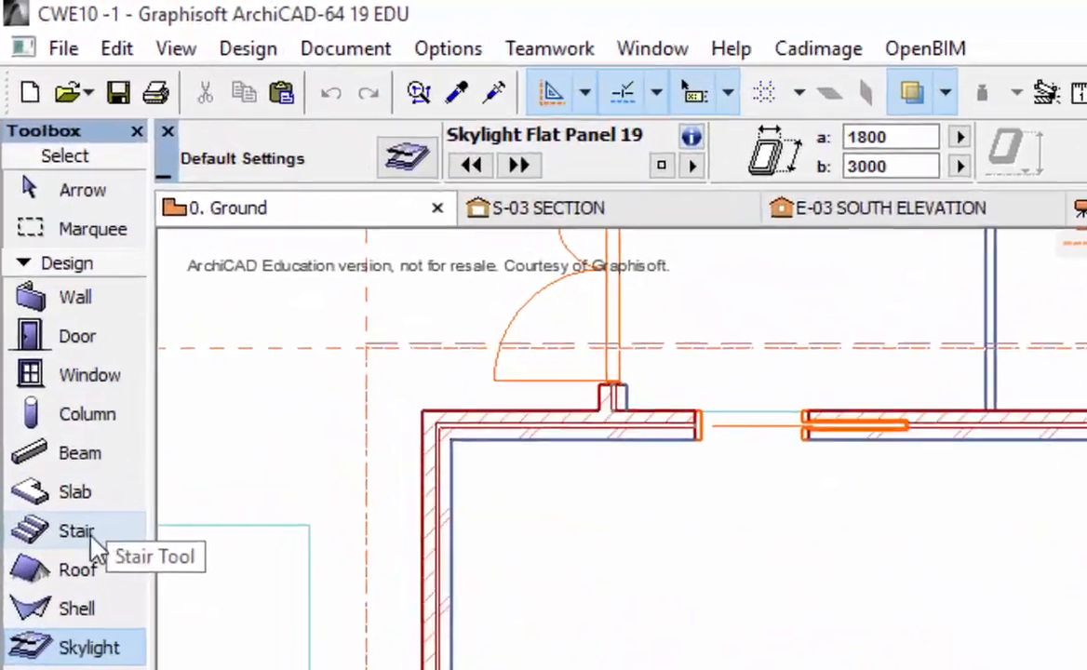
left_click(37, 262)
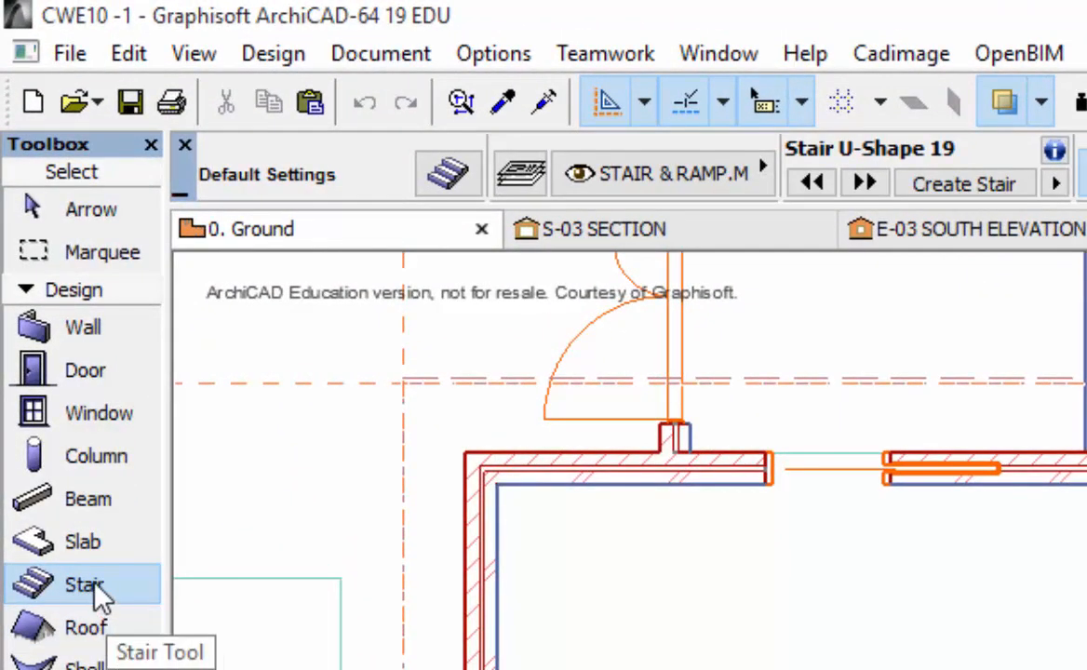
left_click(454, 182)
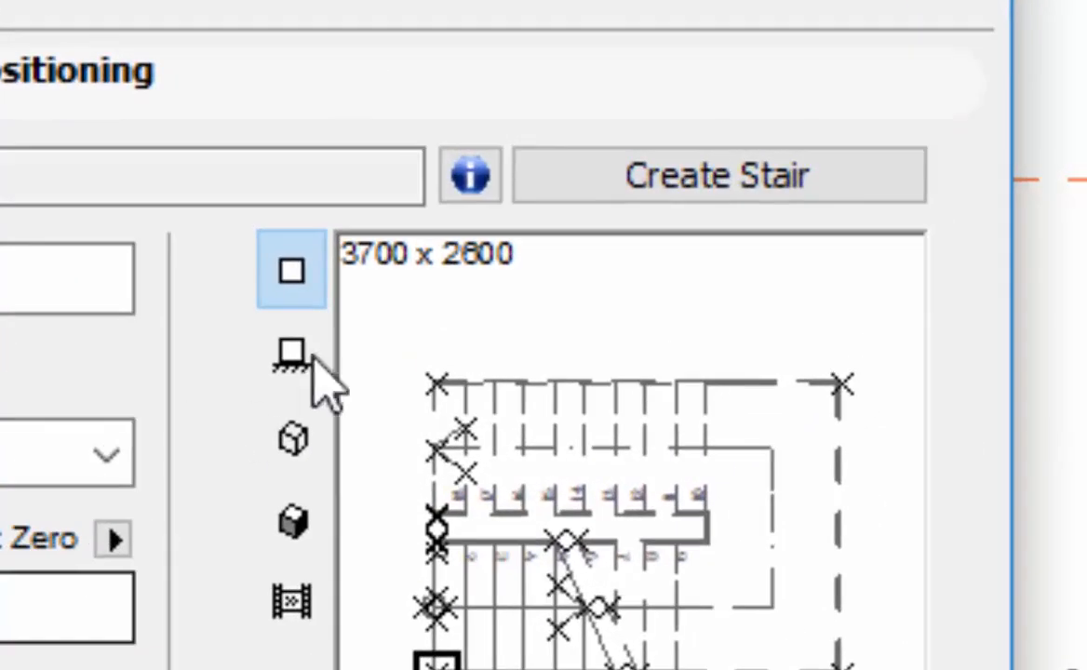
left_click(738, 187)
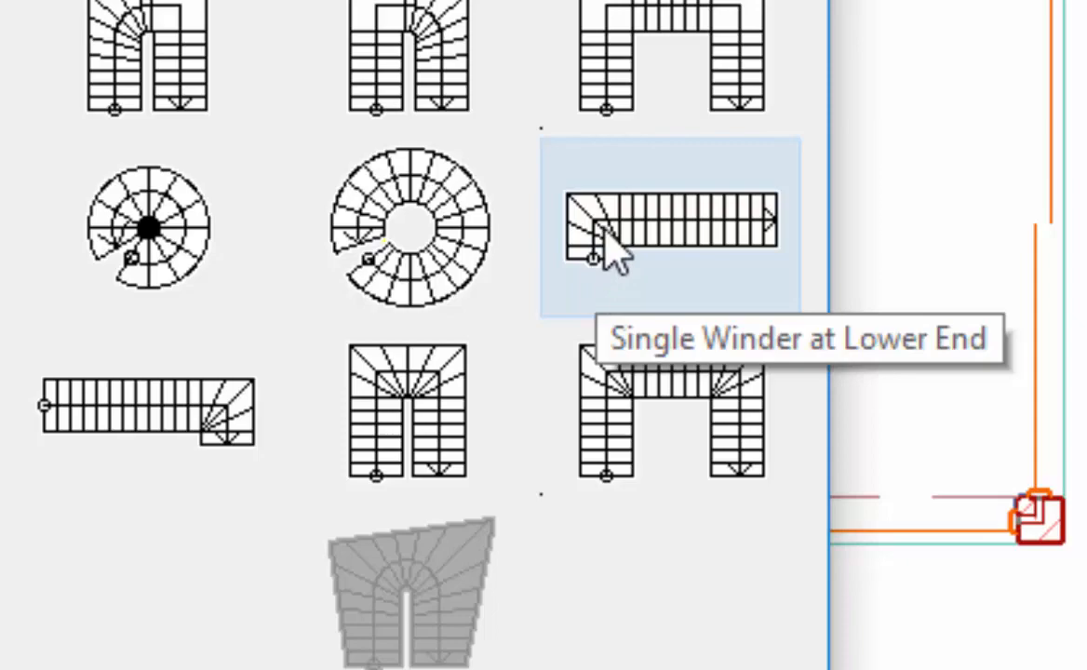
left_click(608, 249)
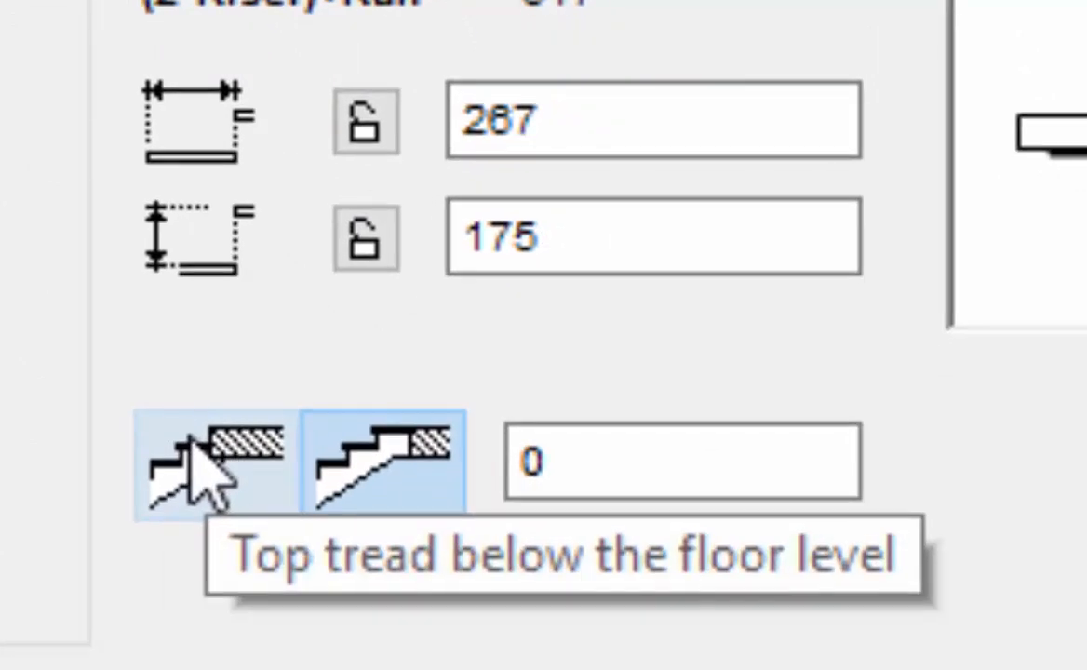
- Place the top tread below the floor level, lock the lower flight at 2 steps and set the upper flight to 12
left_click(209, 470)
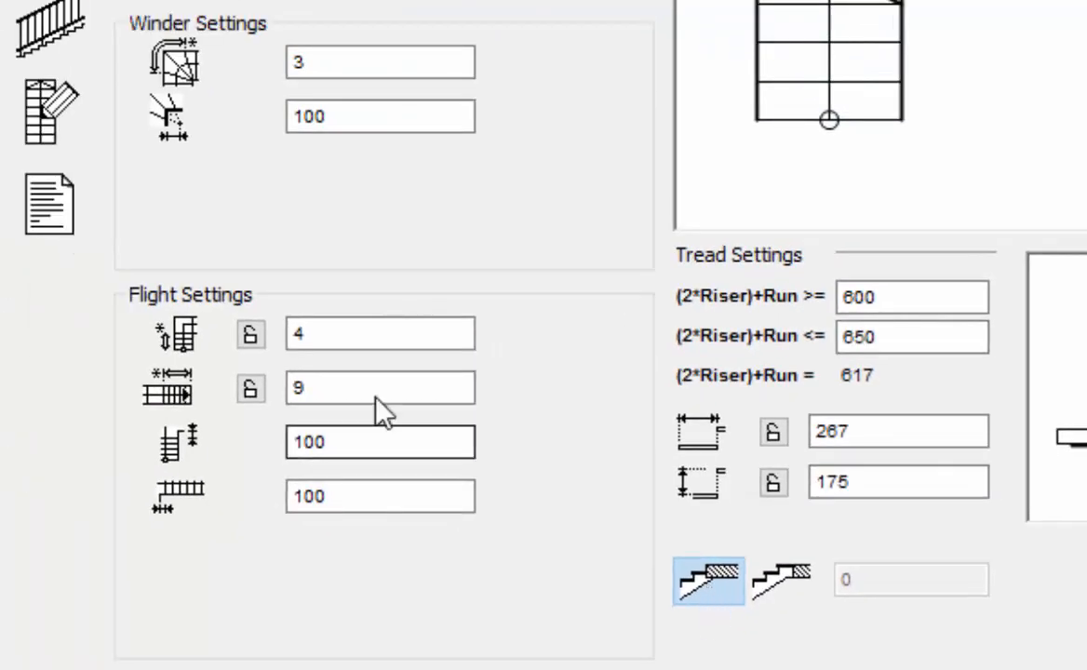
double_click(298, 335)
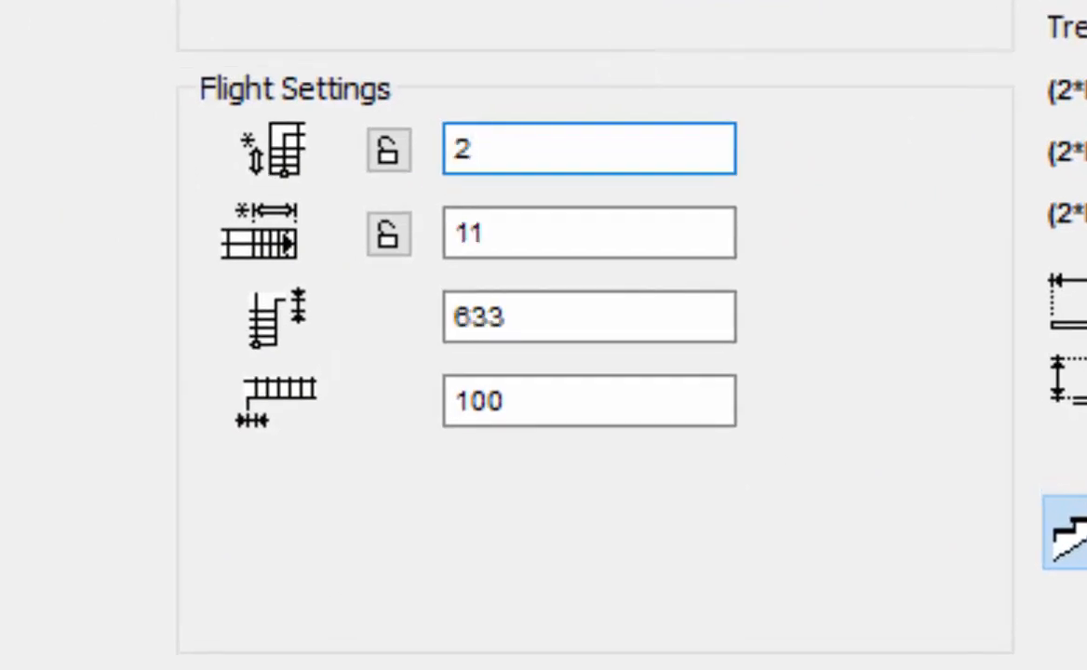
left_click(389, 151)
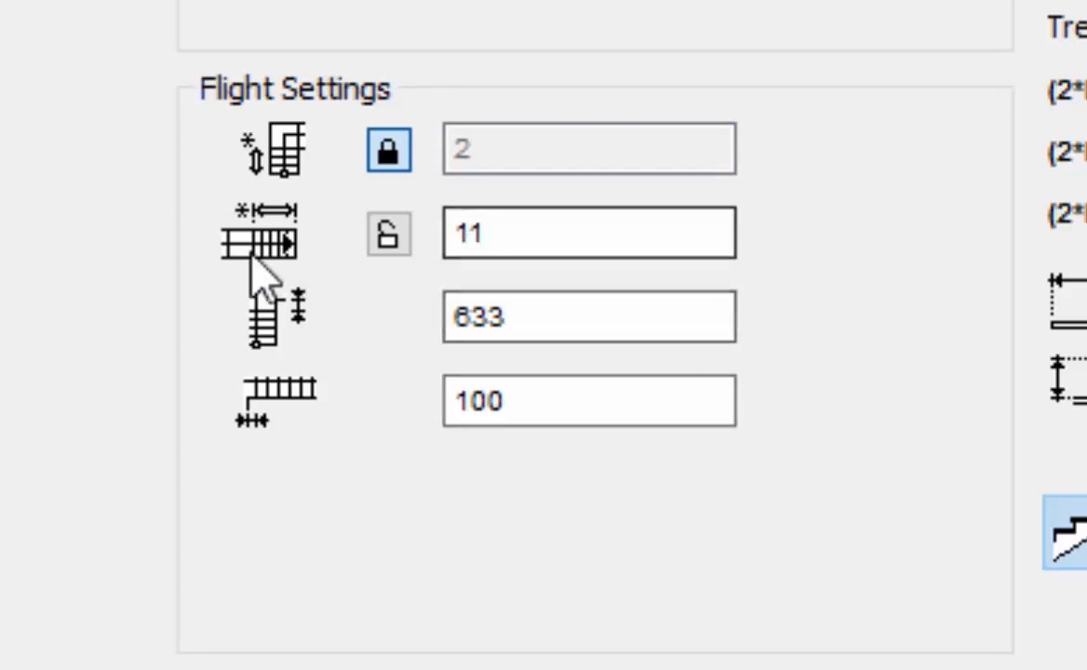
double_click(461, 235)
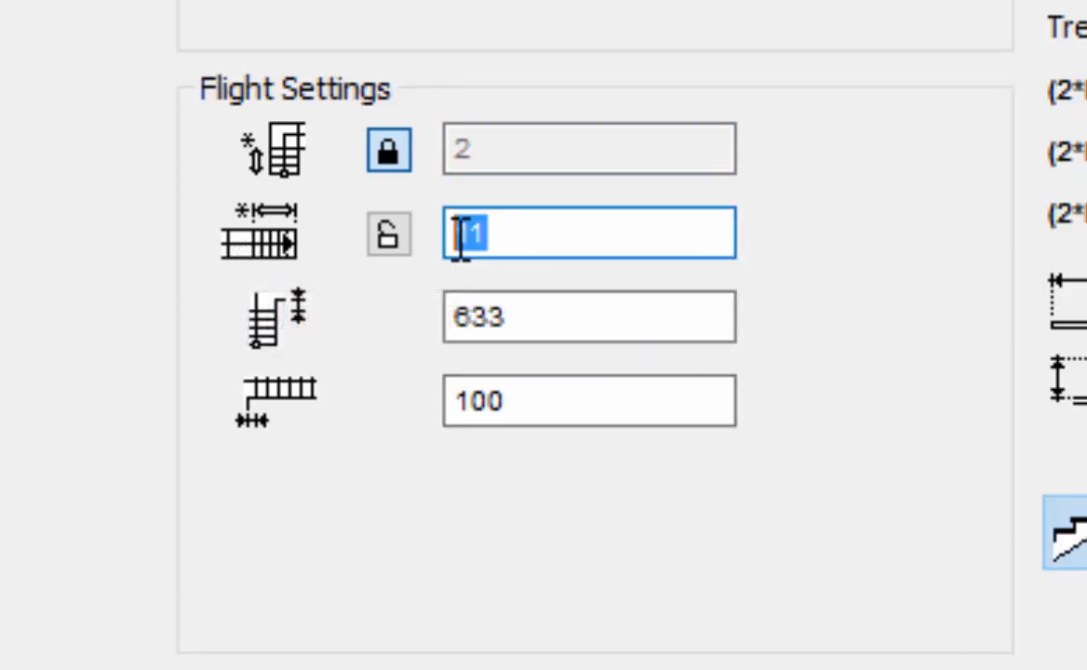
type("12")
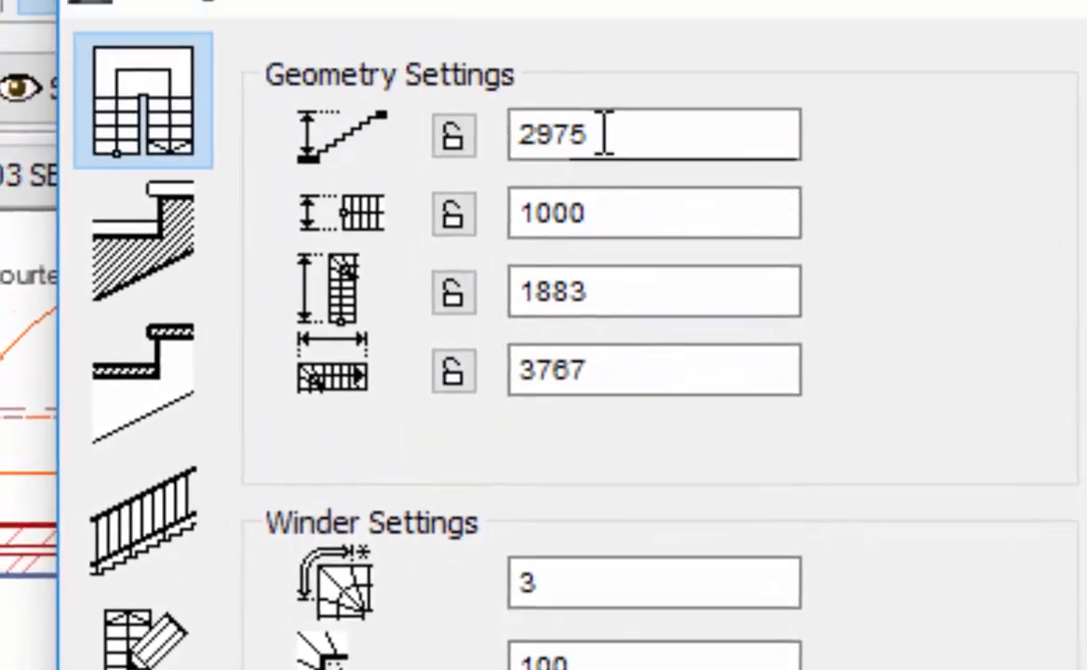
- Set the stair's total height to 3000 and lock that value
left_click_drag(604, 139, 519, 145)
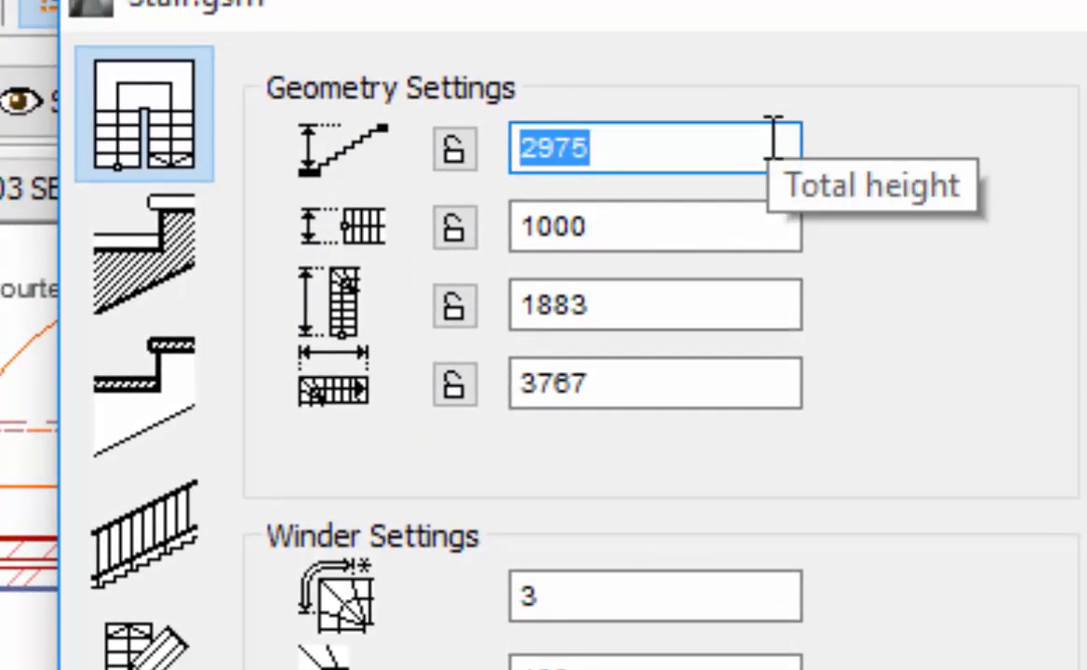
type("3000")
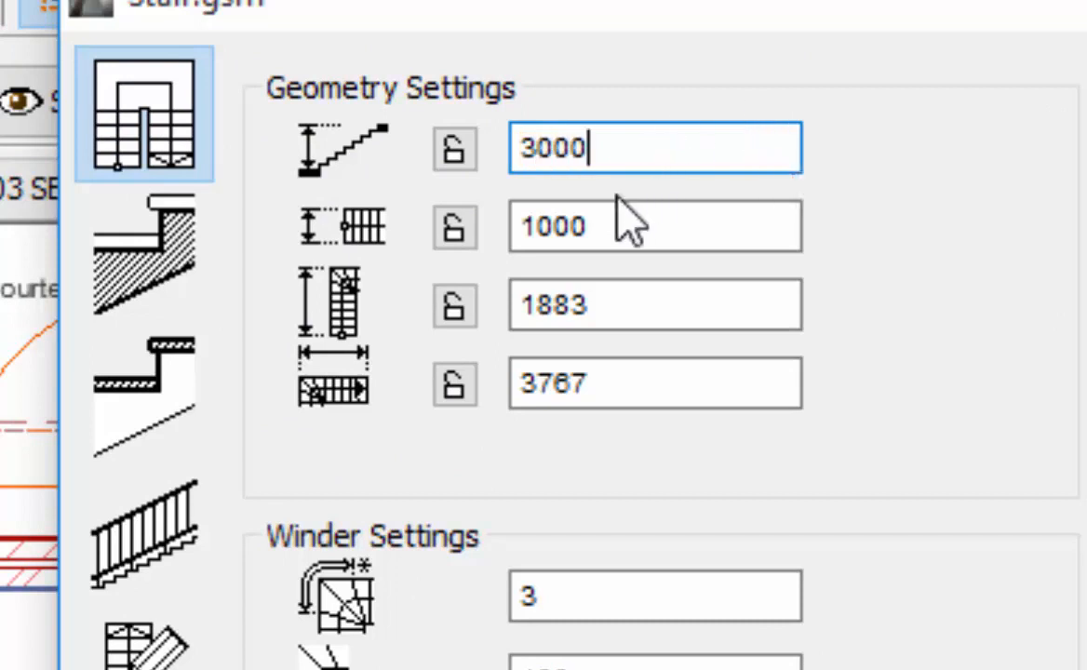
left_click(454, 151)
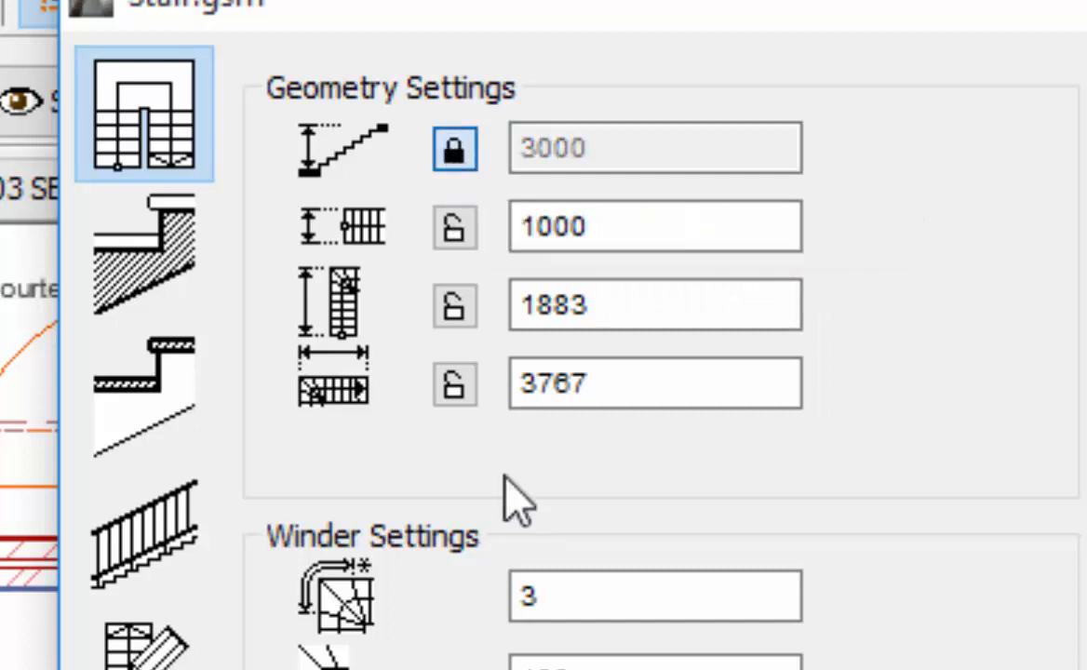
- Set the stair's lower part length to 1360 and its upper part length to 4000, locking the upper length
left_click(600, 305)
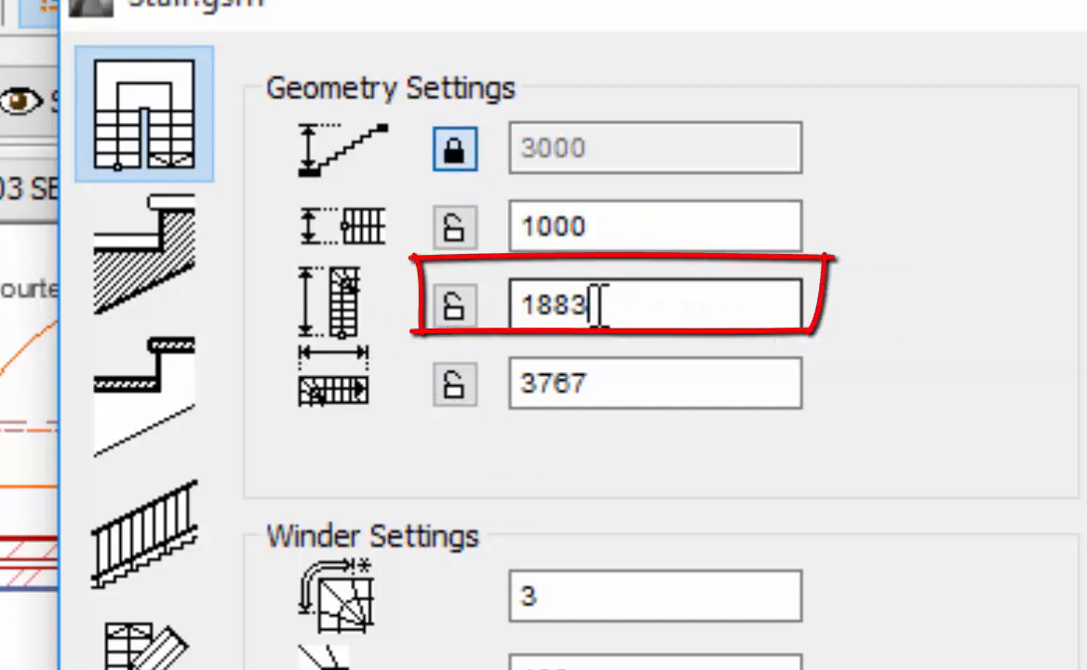
left_click_drag(600, 305, 524, 305)
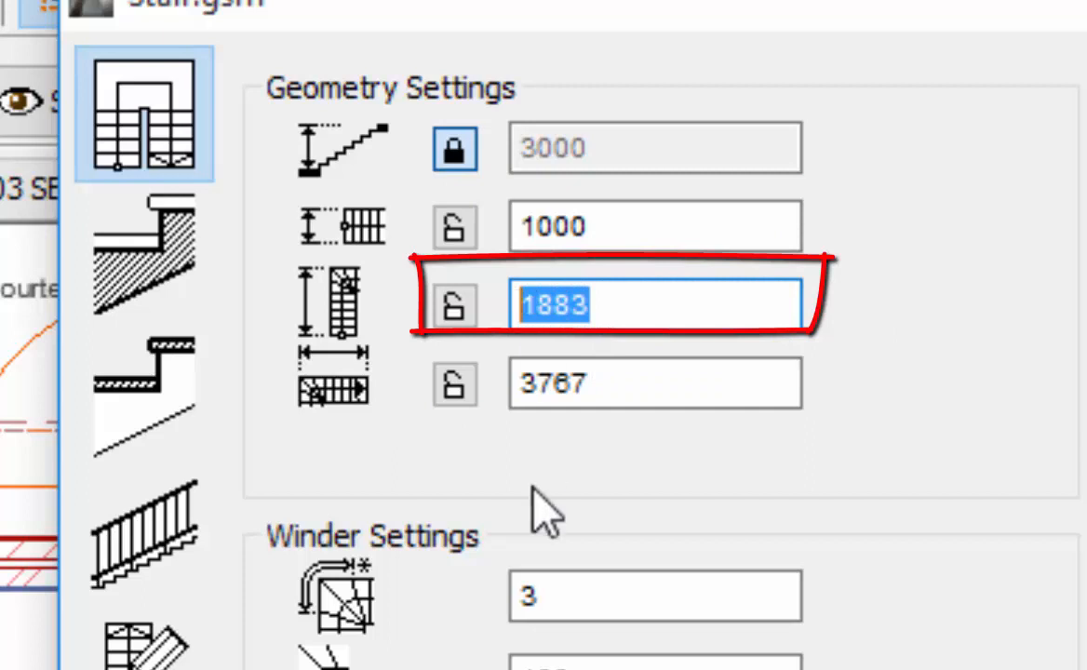
type("1360")
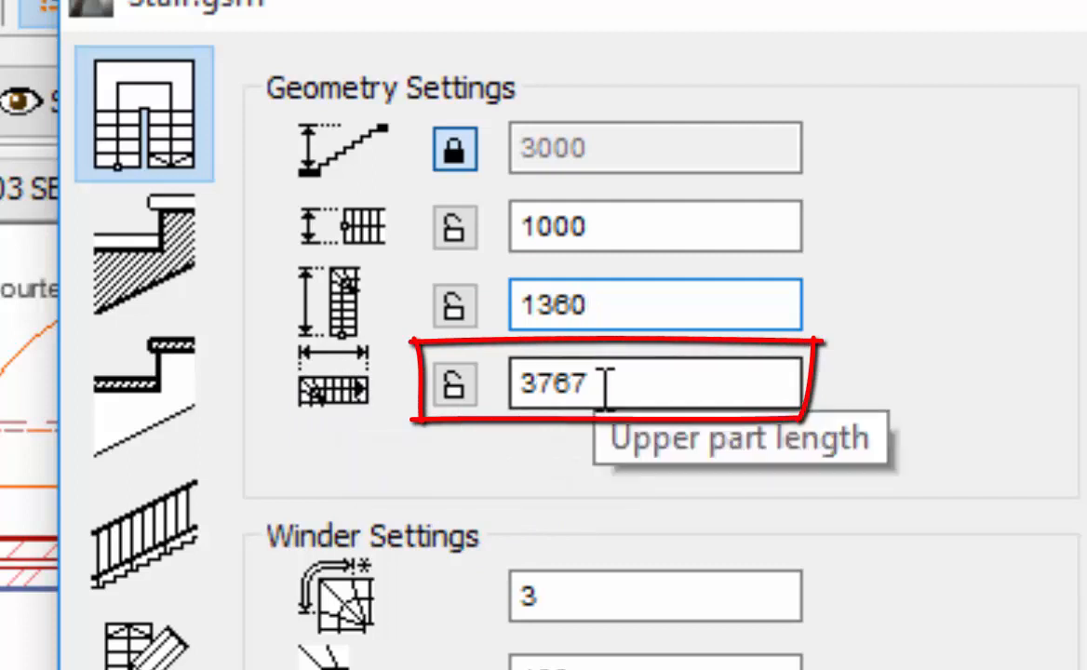
left_click_drag(607, 381, 508, 380)
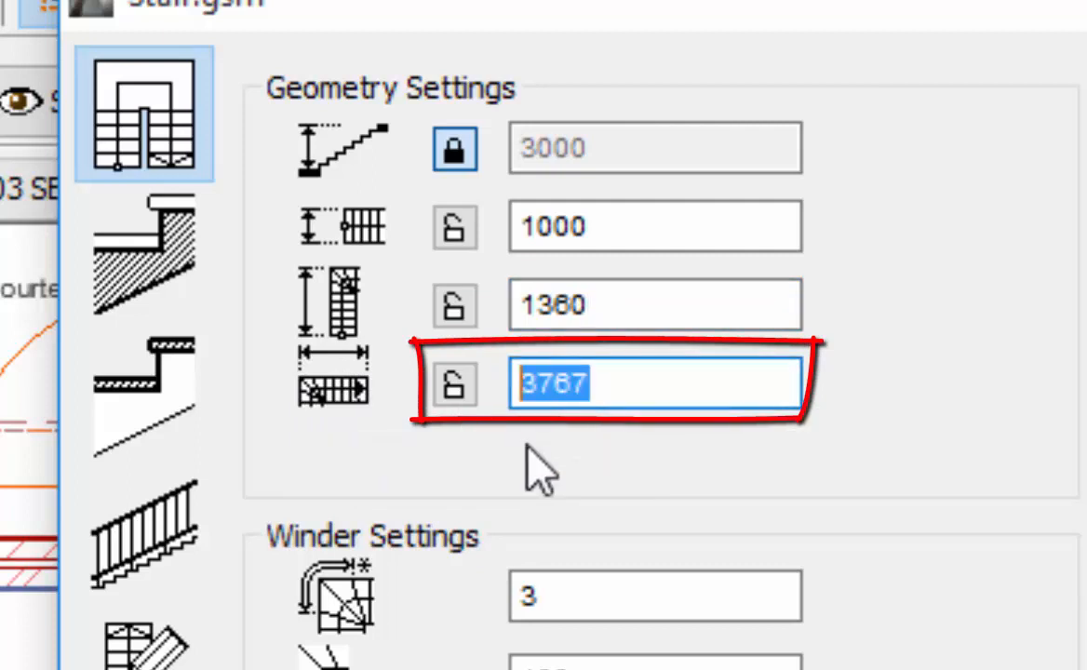
type("4000")
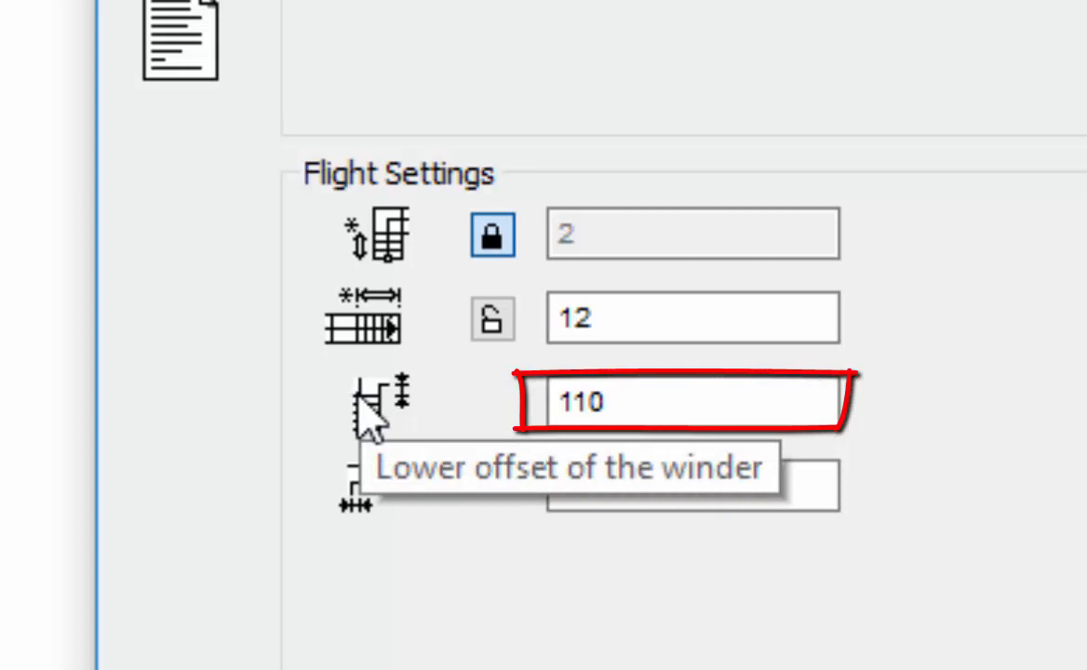
- Set both the lower and upper offsets of the winder to 100 and run the stair check
left_click(598, 406)
left_click_drag(598, 406, 539, 402)
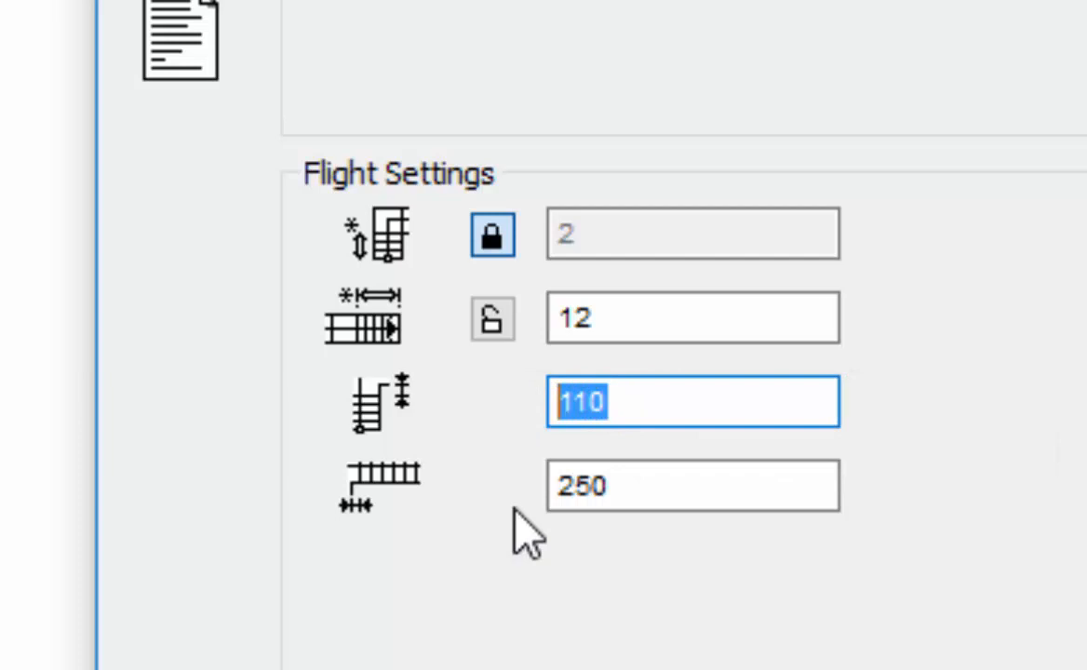
type("1")
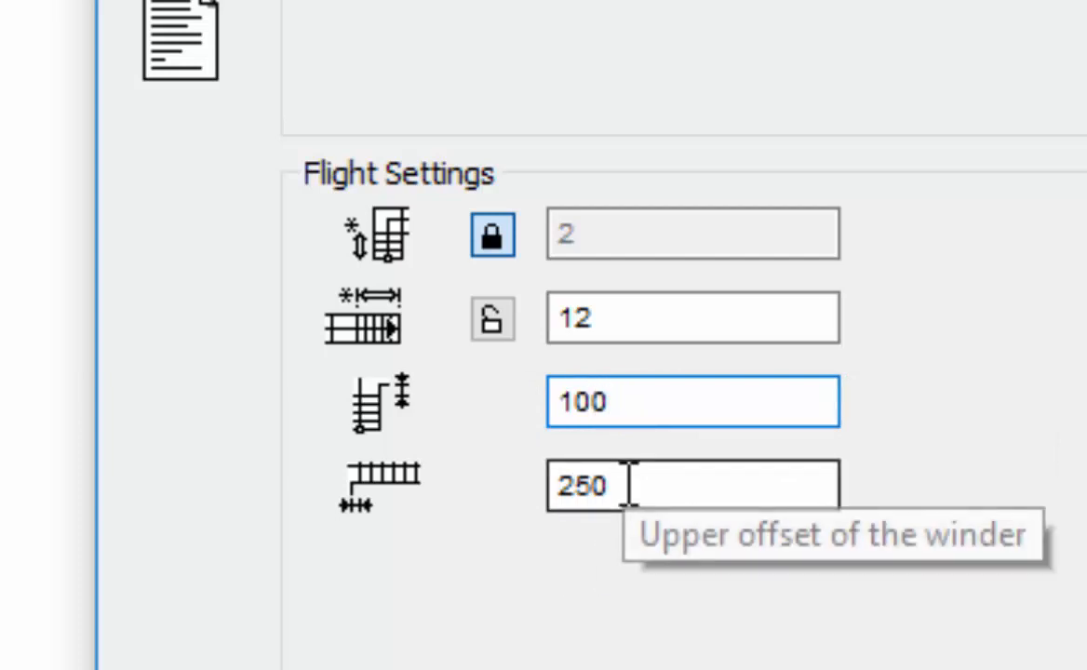
left_click_drag(630, 484, 555, 484)
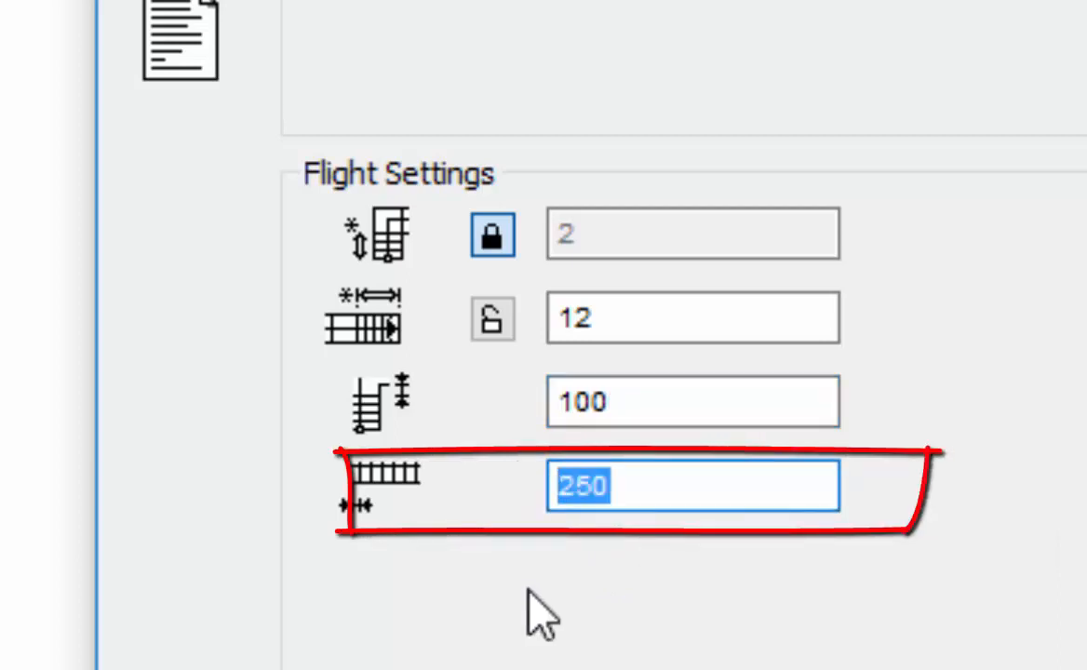
type("100")
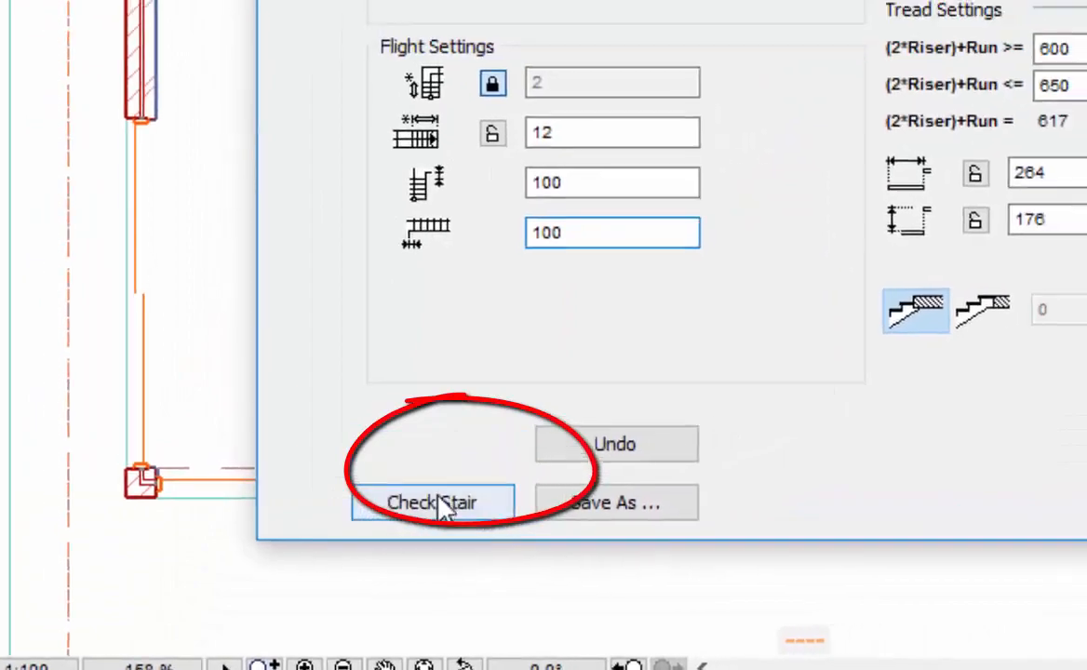
left_click(445, 510)
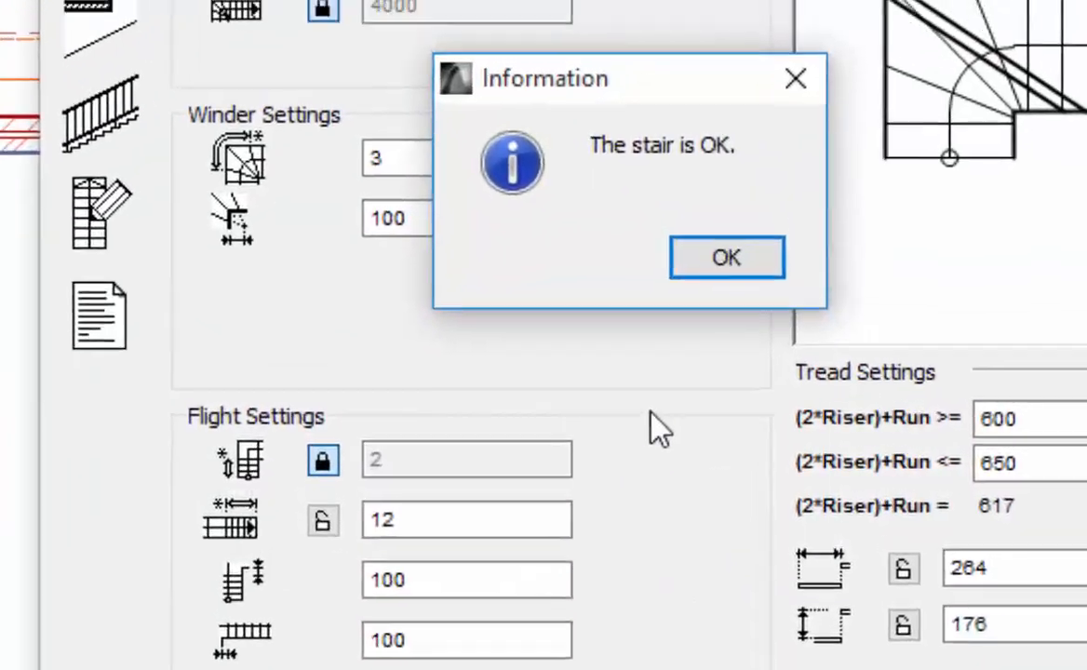
key("Return")
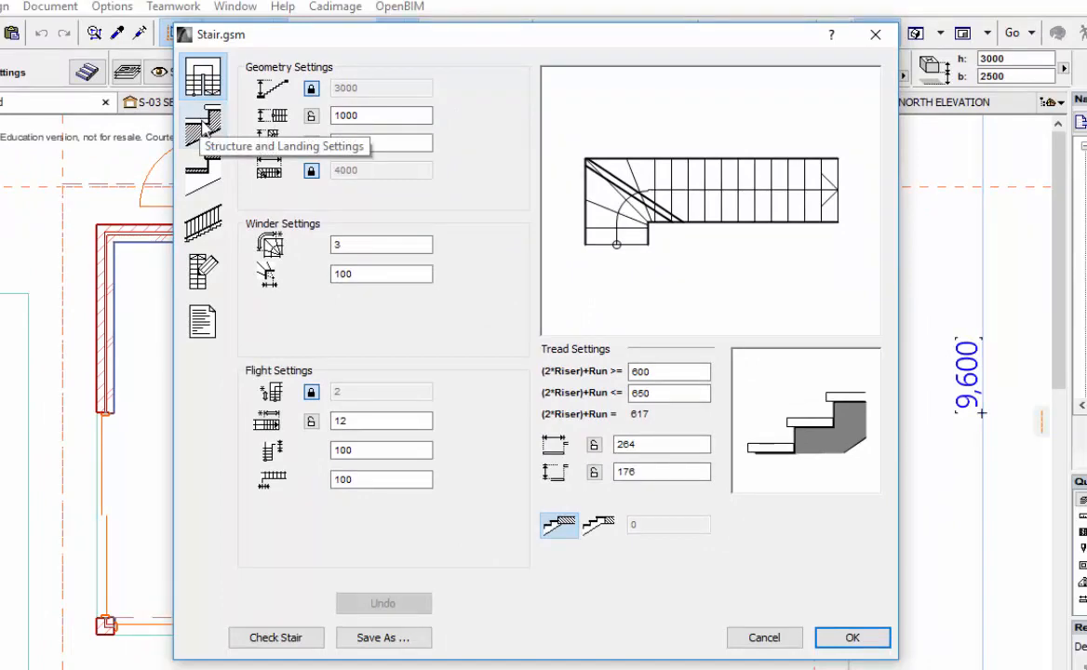
- Choose the floating-tread structure without a supporting base and set the upper connecting floor thicknesses to 20 and 185
left_click(208, 124)
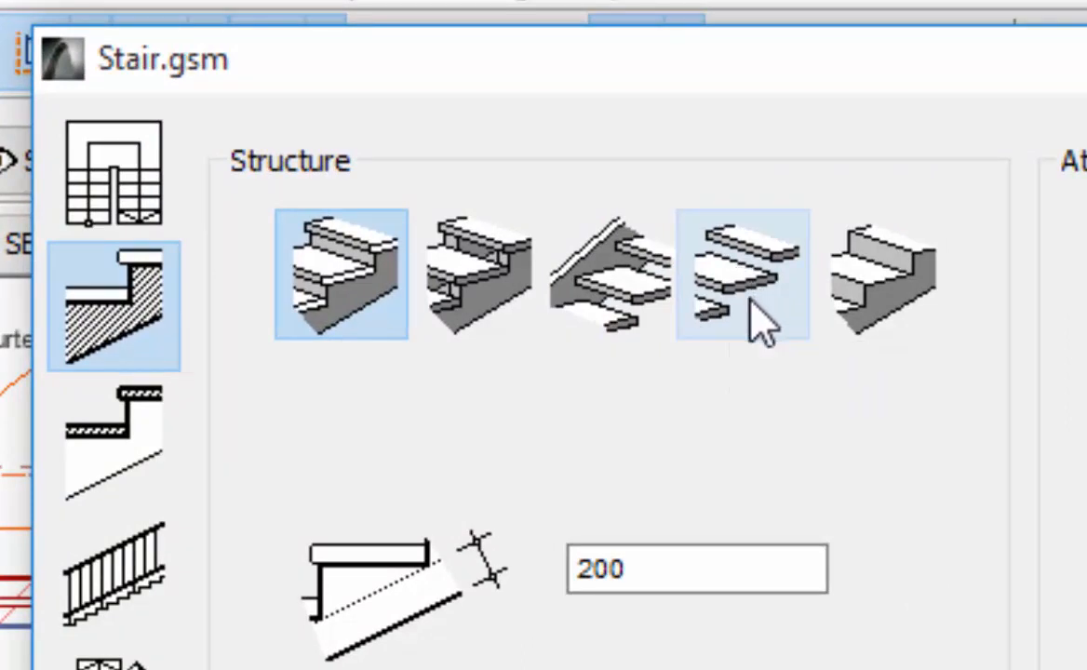
left_click(759, 321)
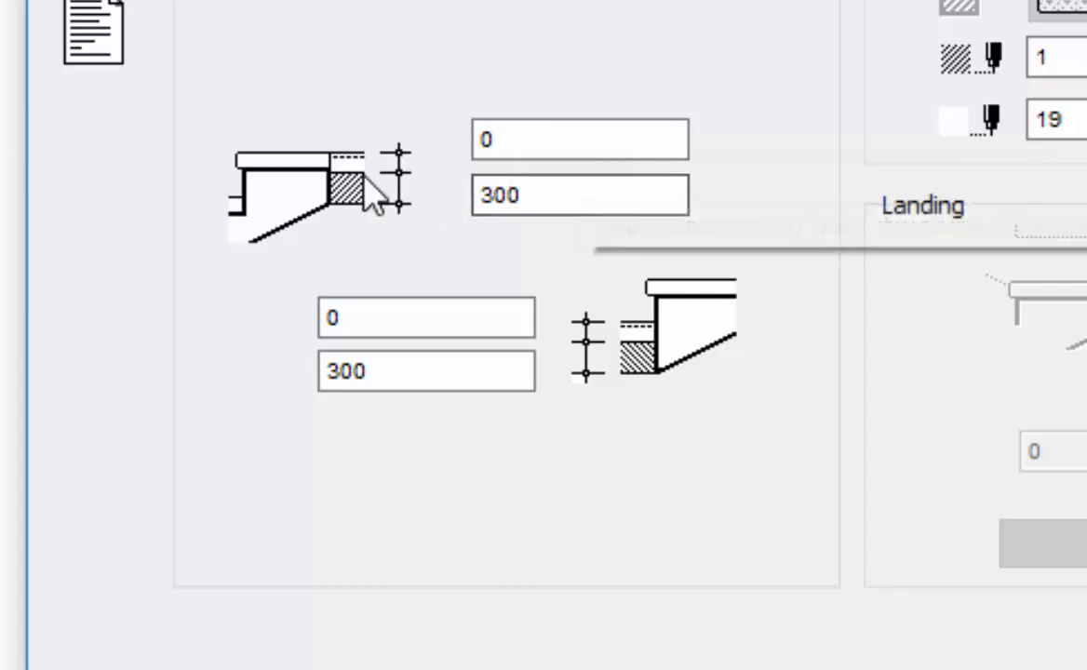
double_click(494, 140)
key("BackSpace")
type("20")
key("Tab")
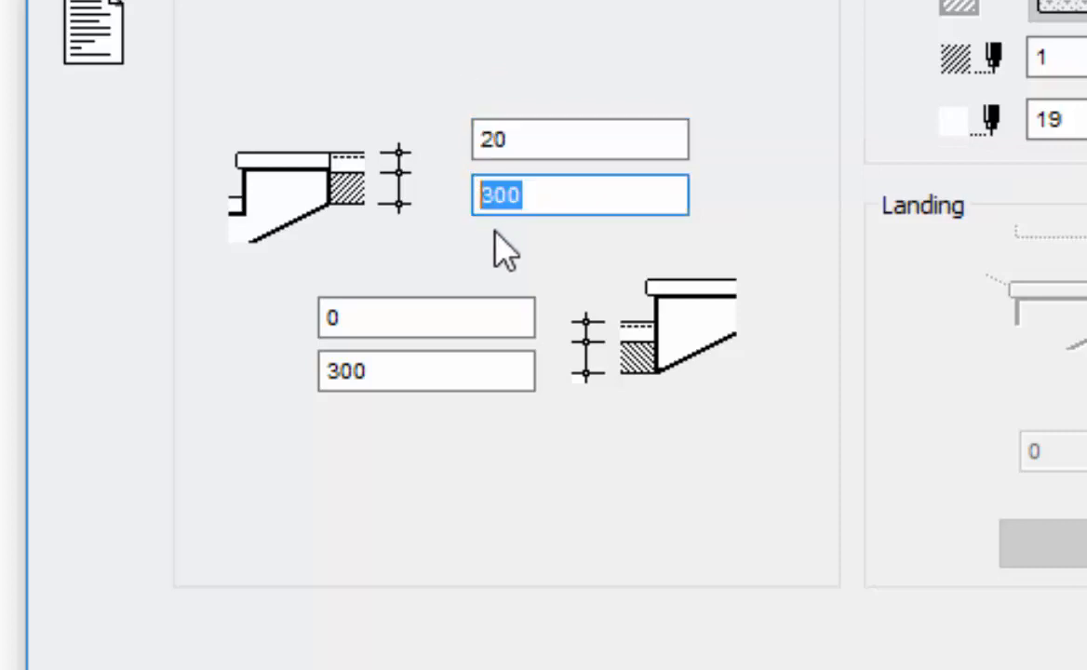
type("185")
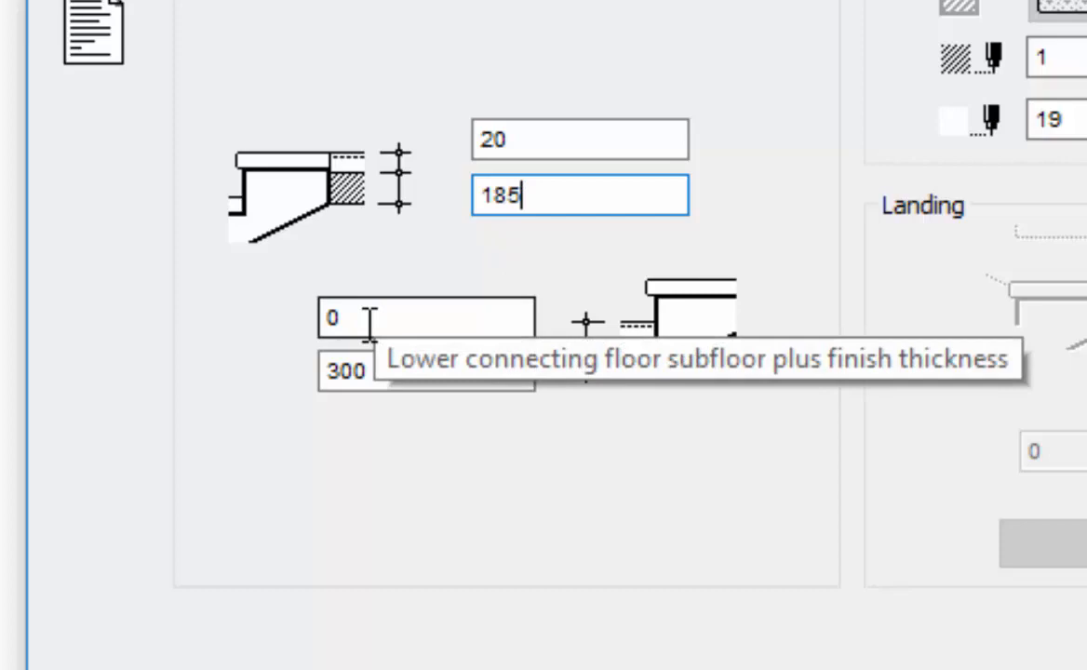
- Set the lower connecting floor's subfloor plus finish thickness to 20 and its structure thickness to 185
key("Tab")
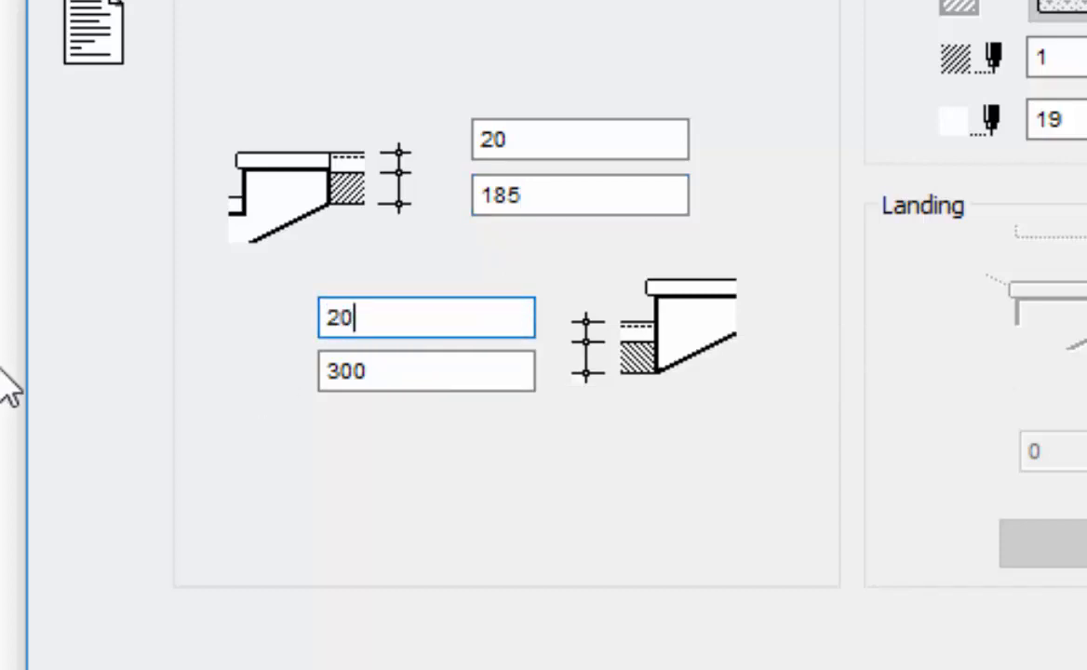
left_click_drag(385, 379, 270, 382)
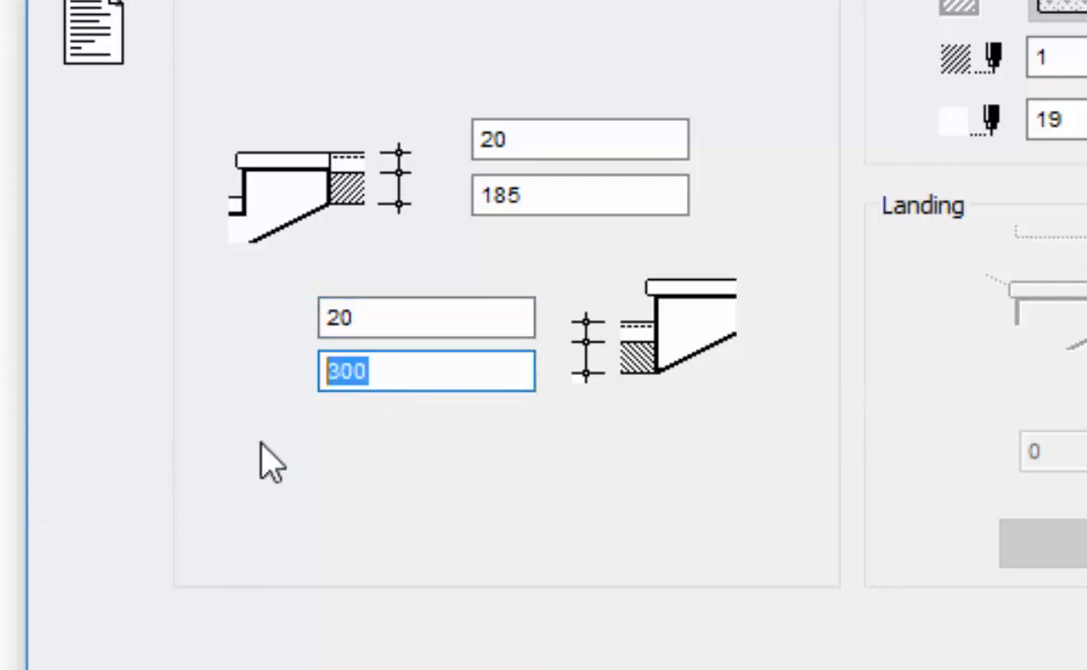
type("185")
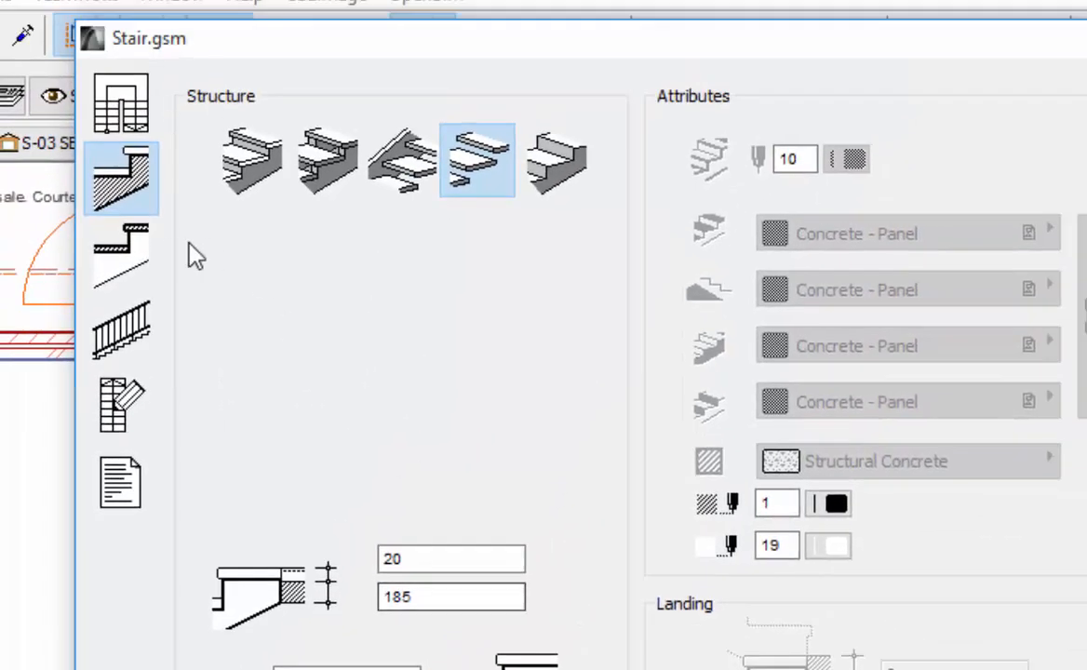
- In the stair's tread settings, change the top tread surface material to Concrete - Surface
left_click(130, 263)
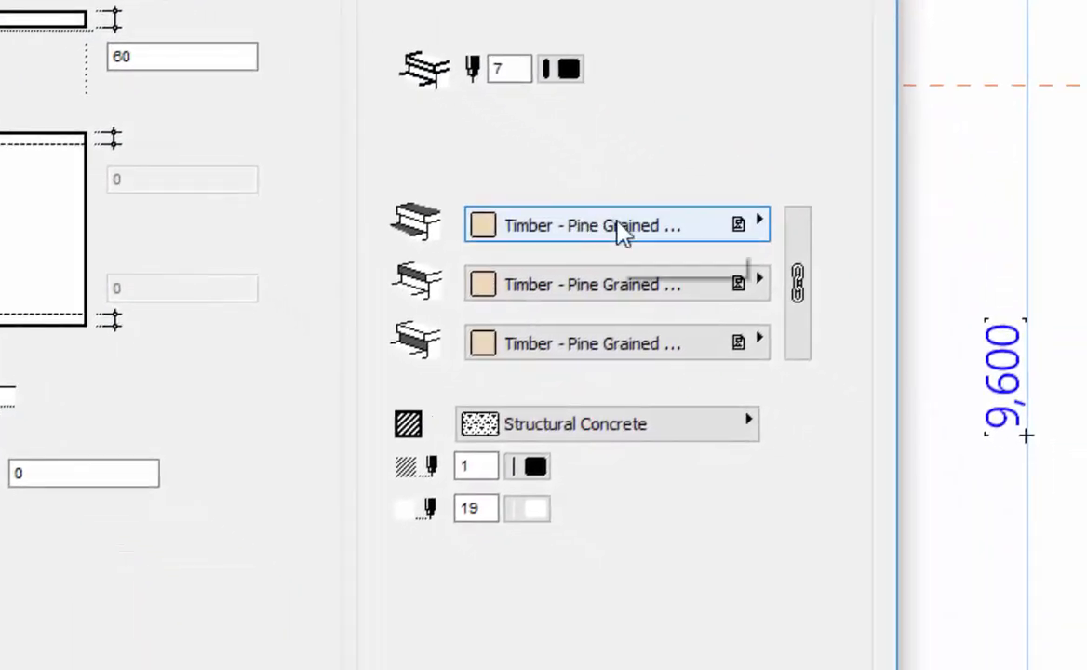
left_click(922, 421)
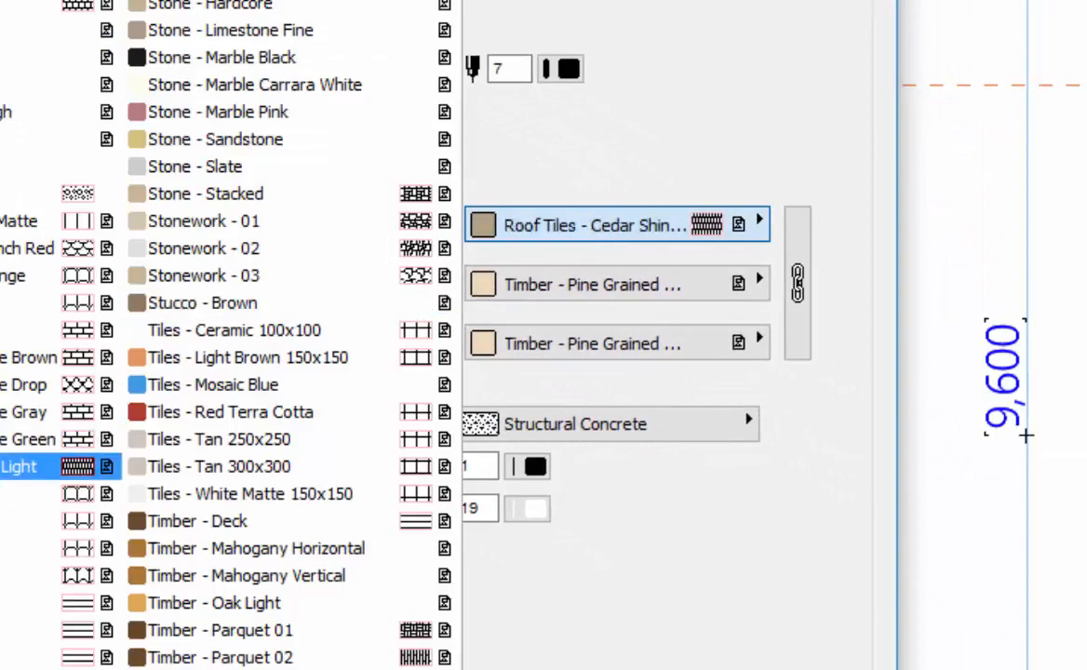
scroll(231, 335, "down", 1)
scroll(231, 335, "up", 3)
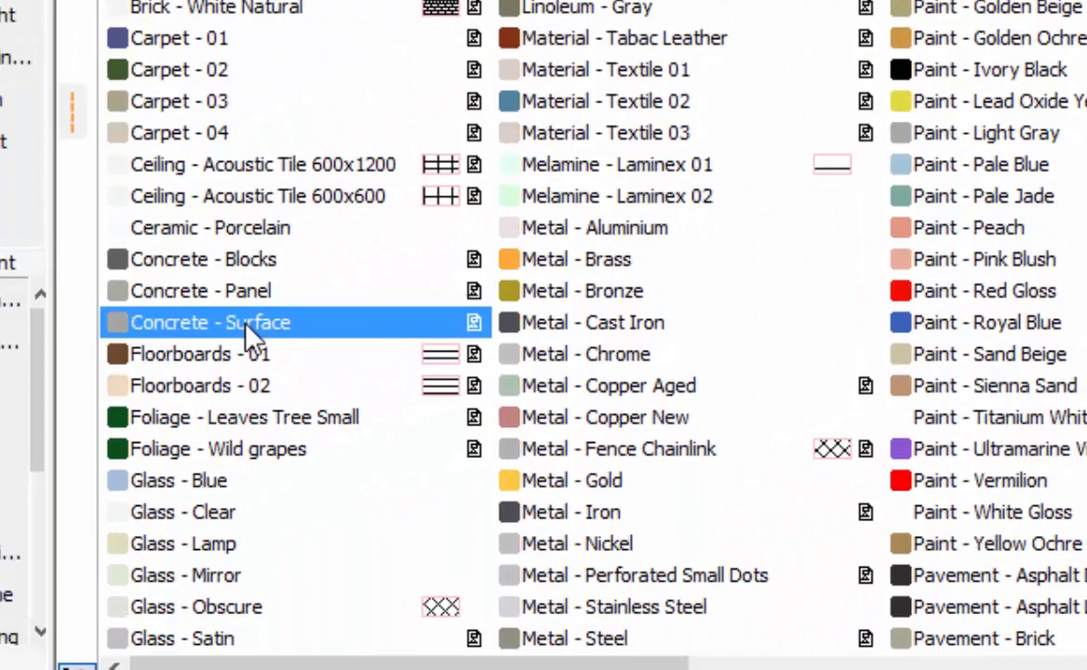
left_click(246, 325)
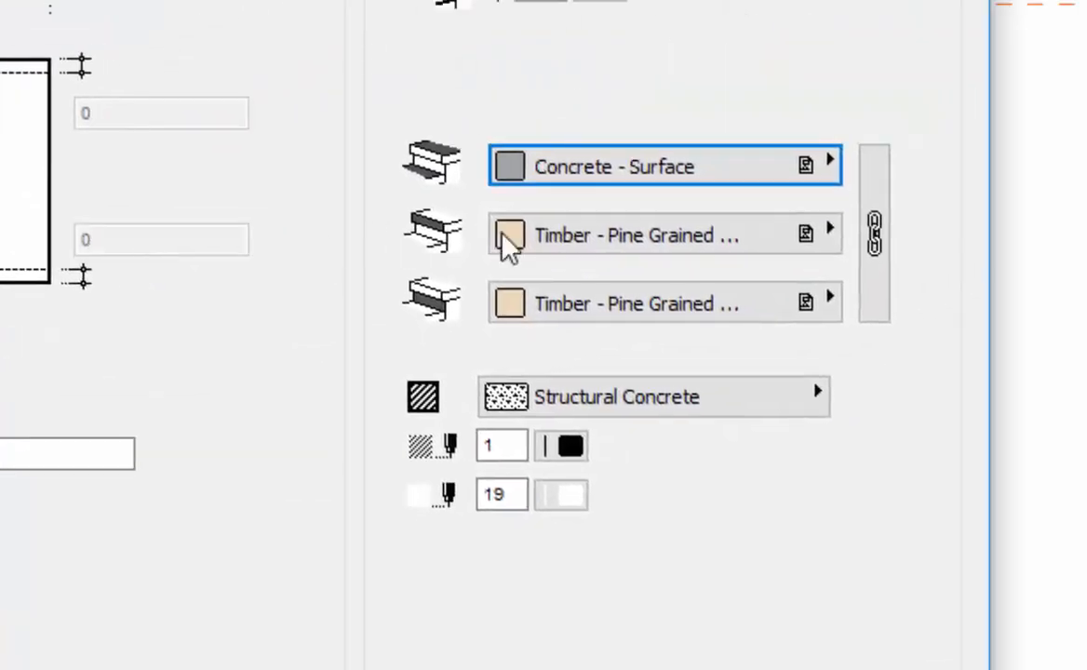
- Link the three tread surfaces so all use Concrete - Surface, and set the stair's railing on both sides to No railing
left_click(1065, 198)
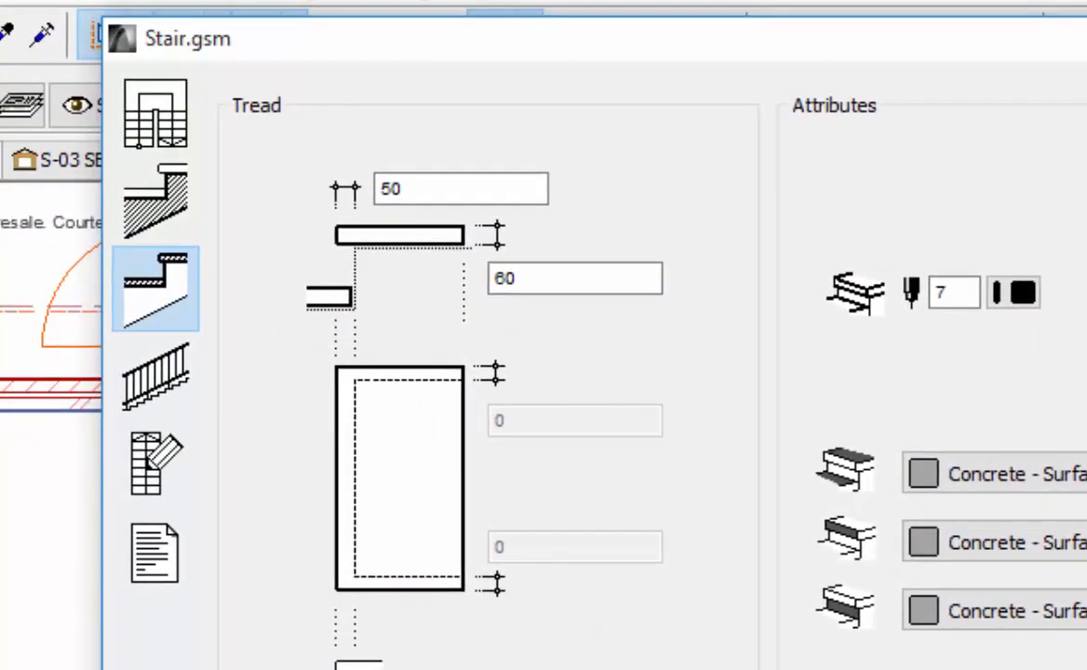
left_click(145, 363)
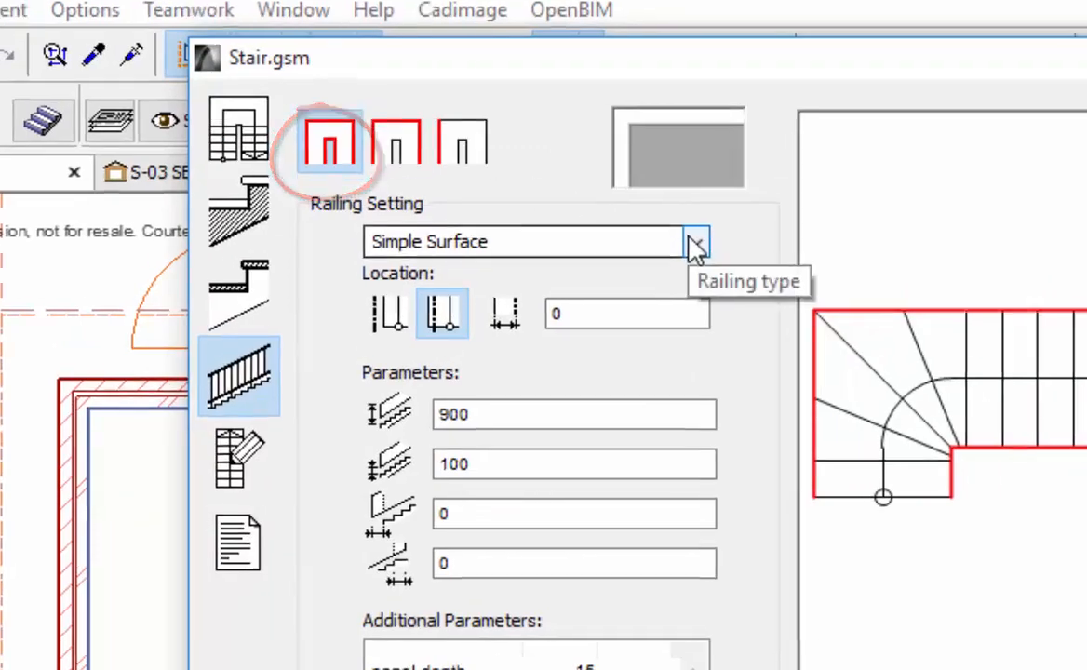
left_click(696, 244)
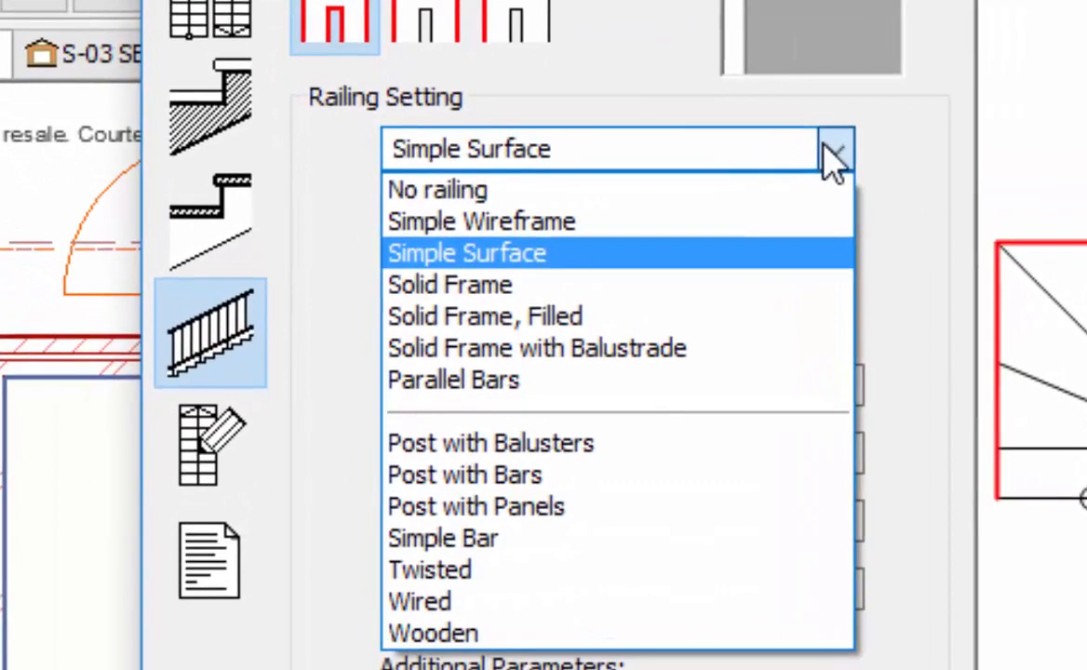
left_click(712, 190)
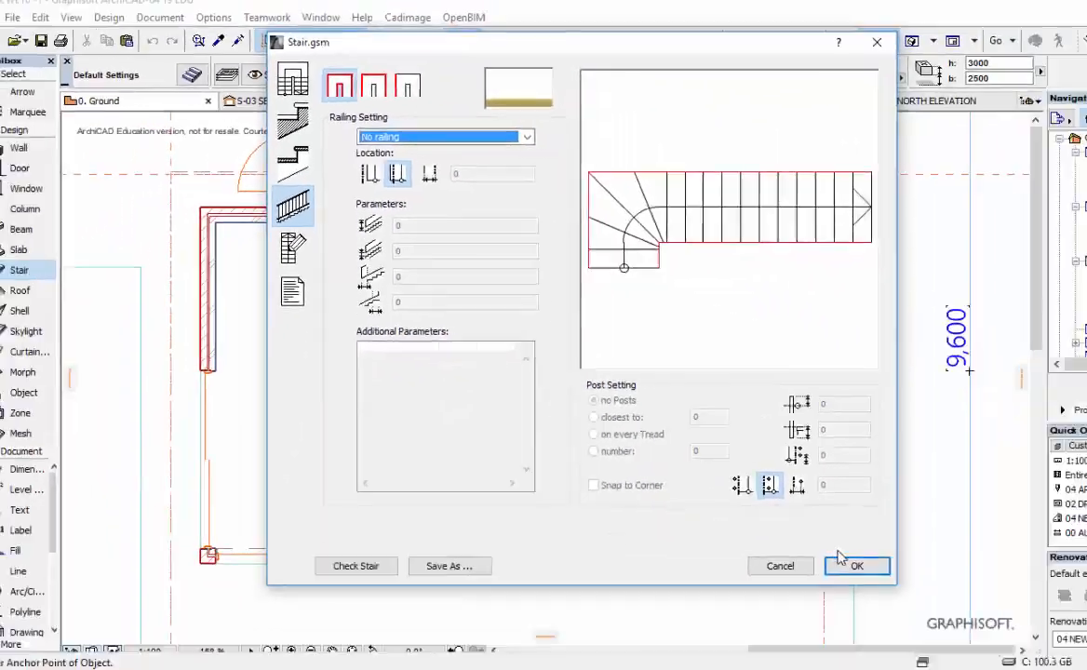
- Save the custom stair to the Embedded Library under the name Stair 1
left_click(442, 563)
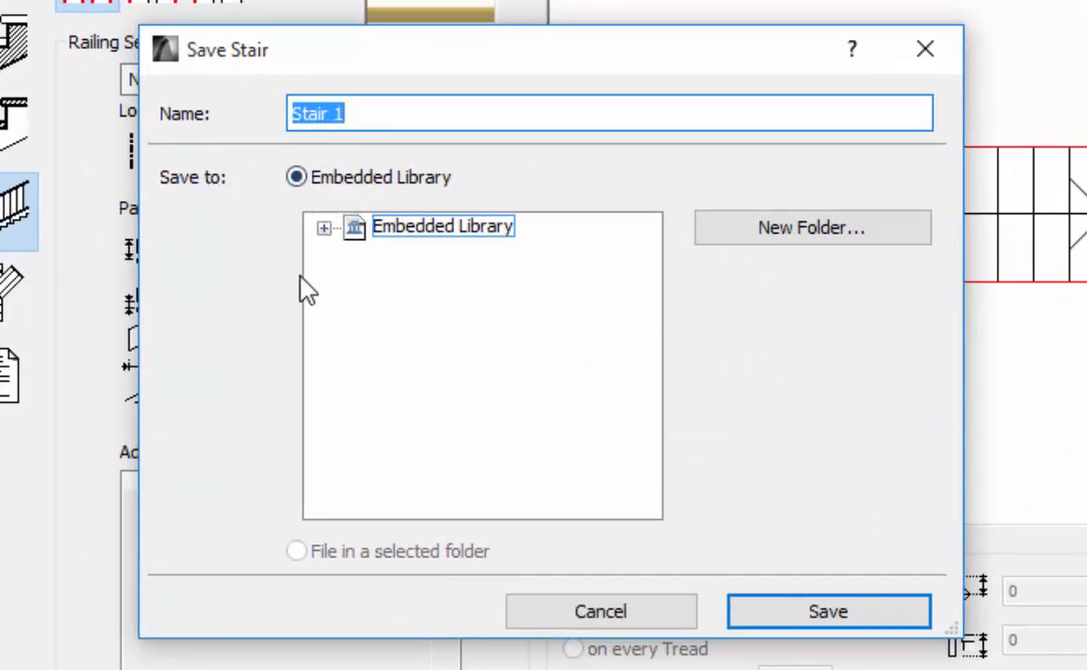
key("Right")
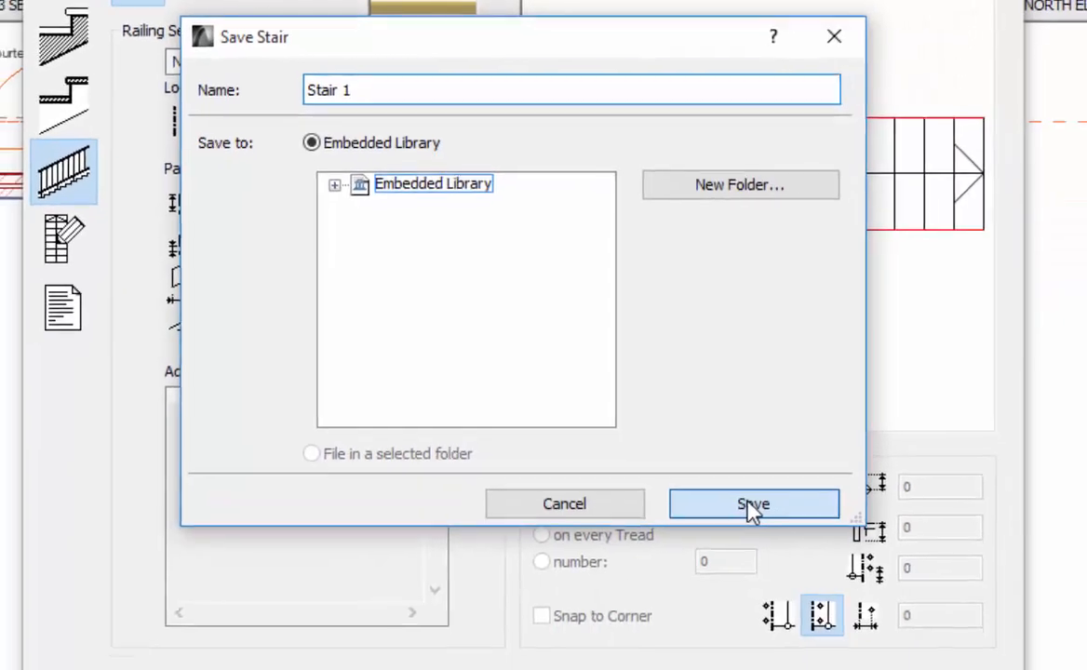
left_click(819, 605)
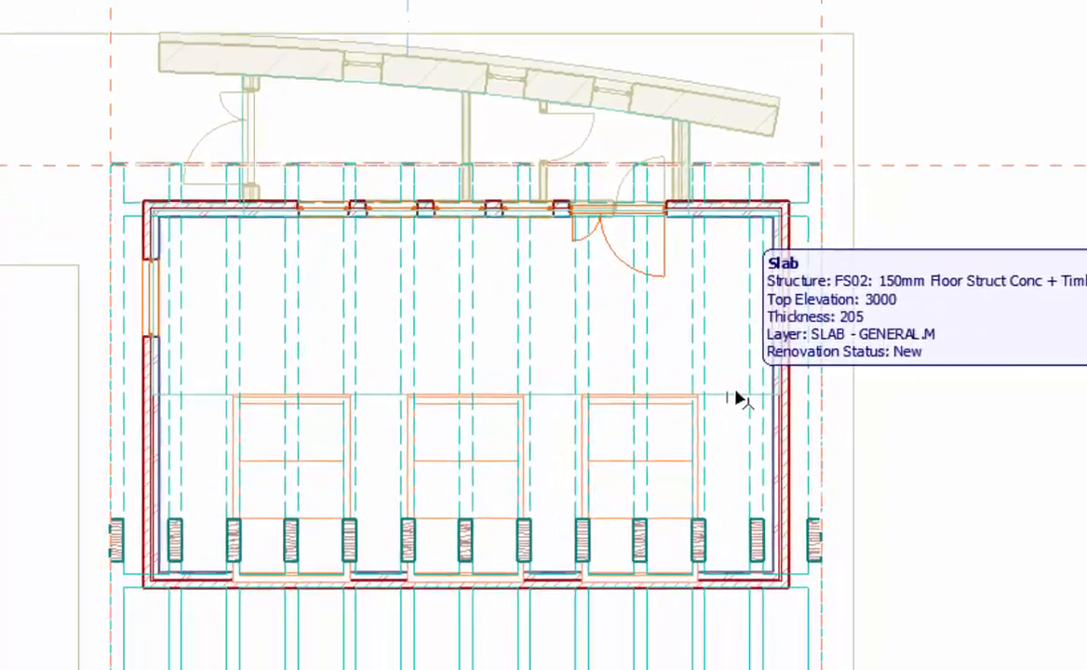
- Select the floor slab on the Gallery story and open the Composites settings to check its layer thicknesses
left_click(735, 398)
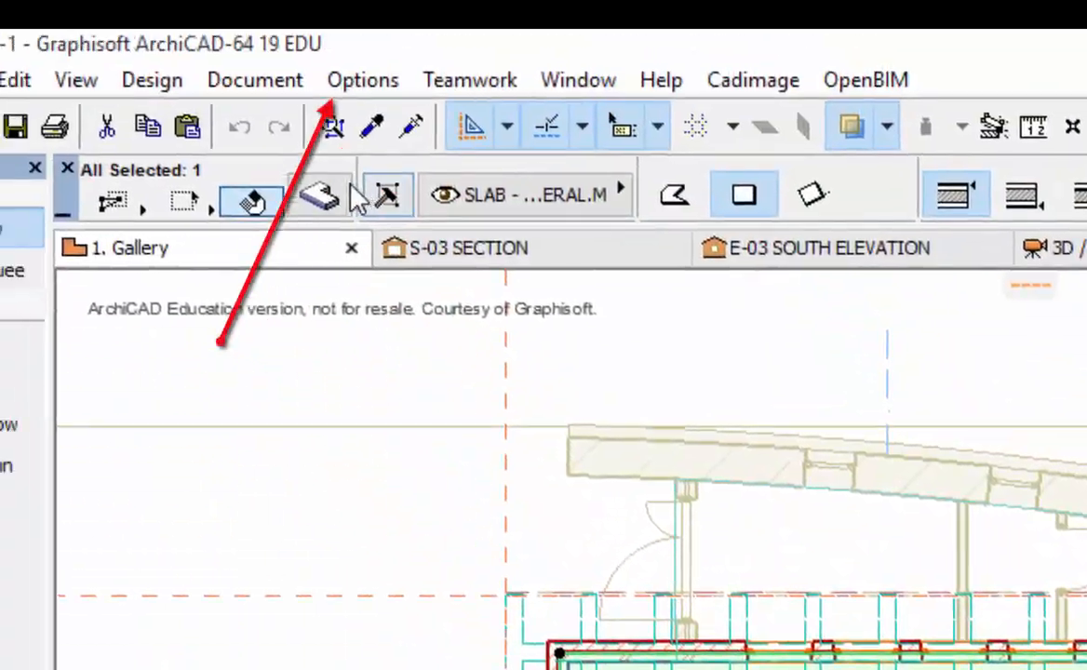
left_click(363, 82)
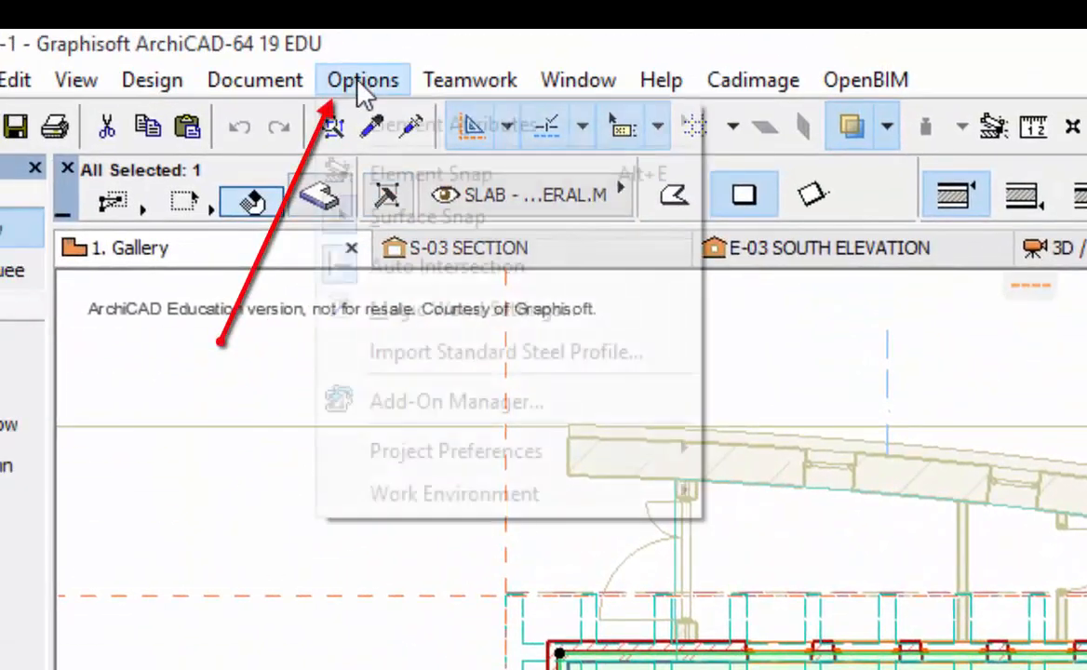
mouse_move(401, 128)
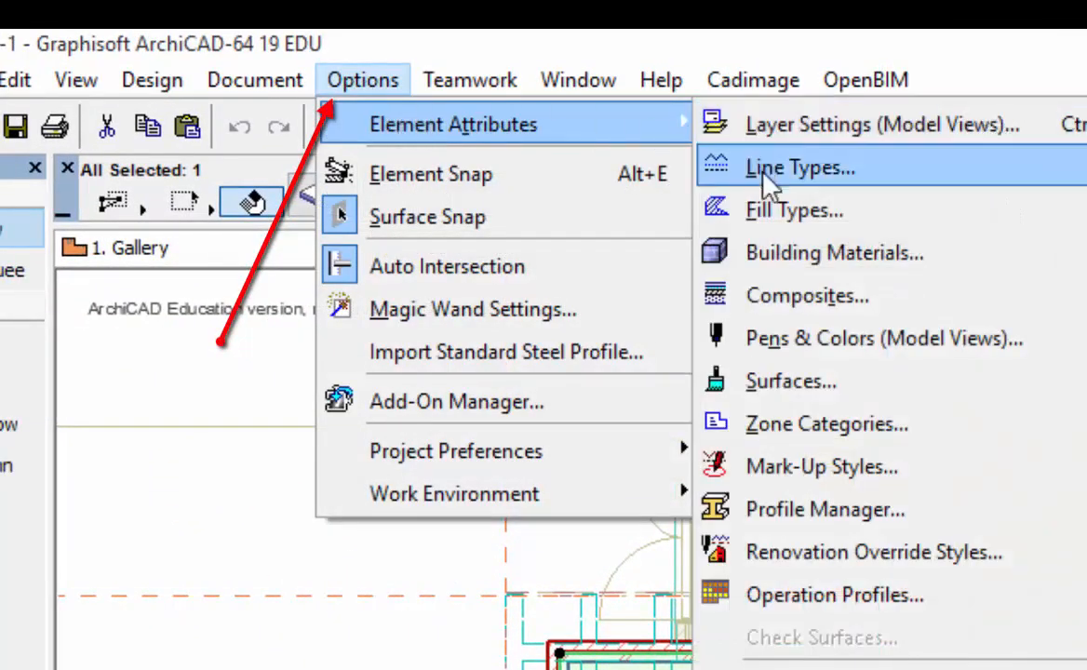
left_click(744, 295)
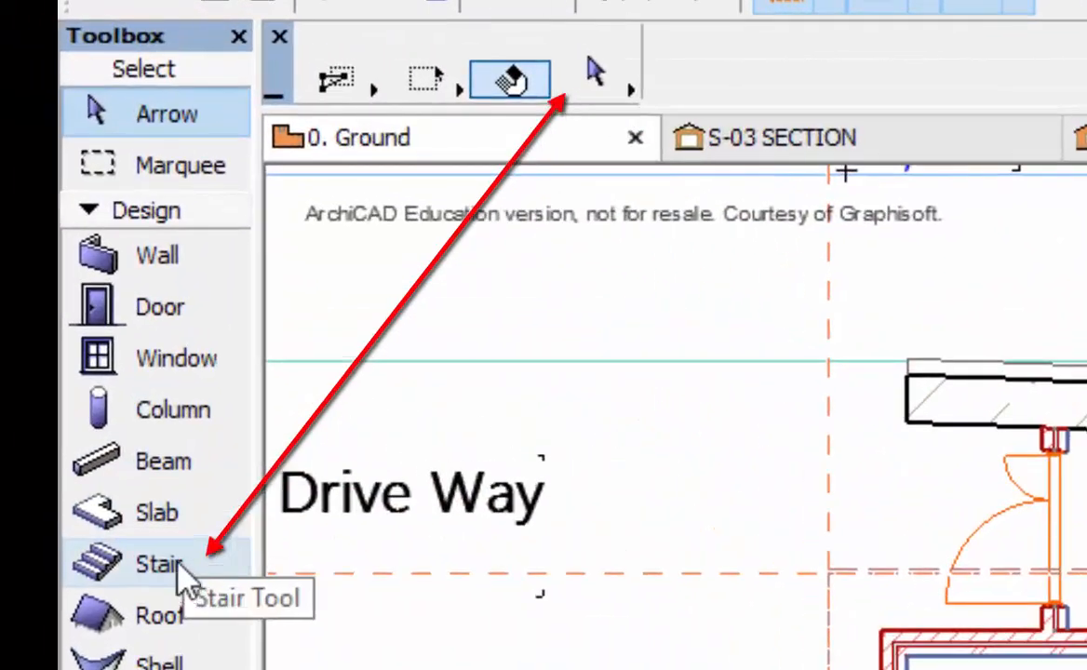
- In the stair default settings, pick Stair 1 from the Embedded Library and set its anchor point to the winder's upper-left corner
left_click(179, 566)
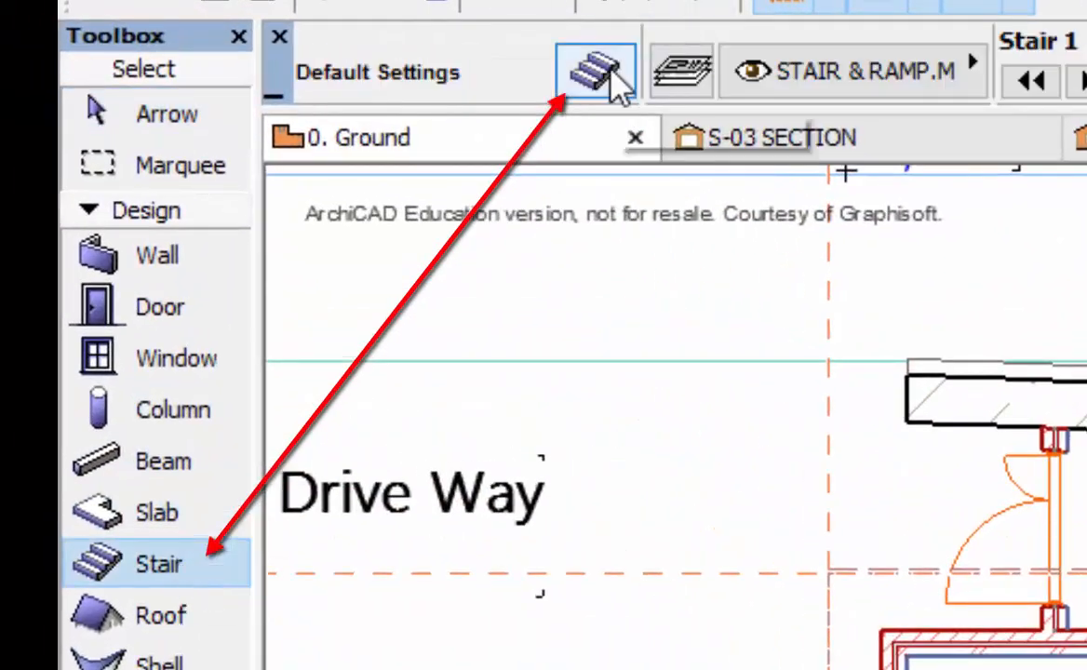
left_click(609, 76)
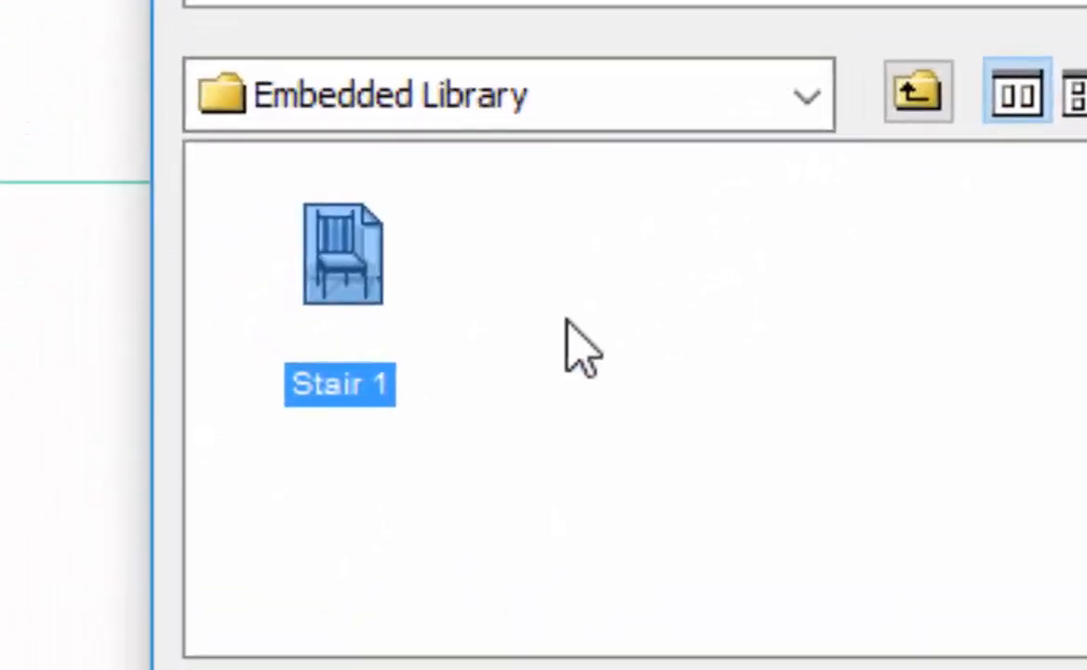
left_click(707, 305)
left_click(355, 247)
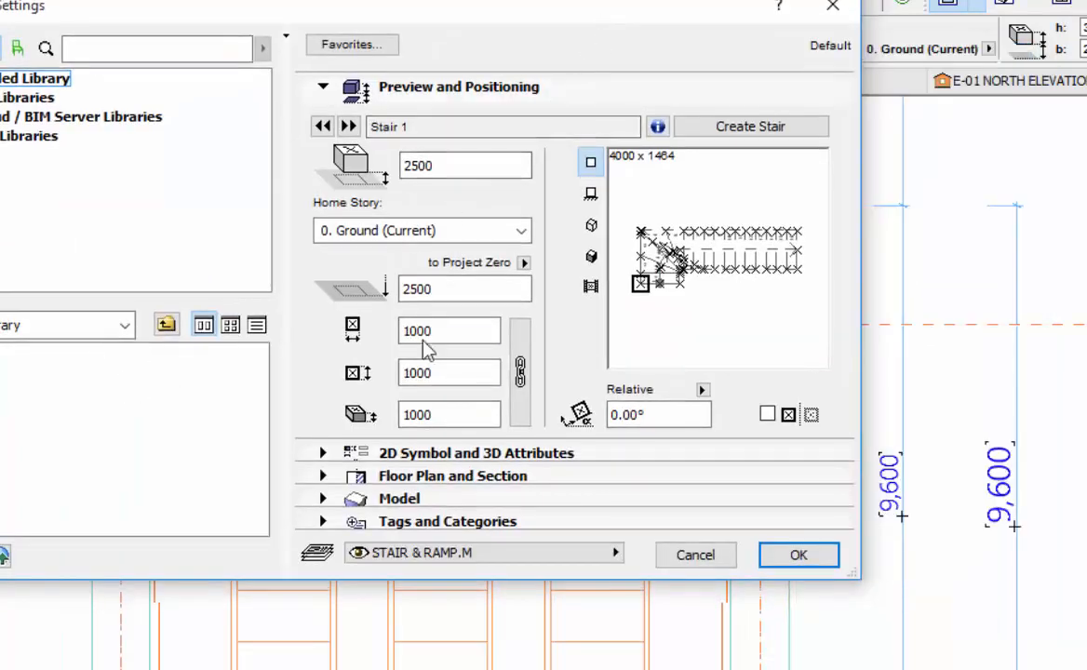
left_click(640, 230)
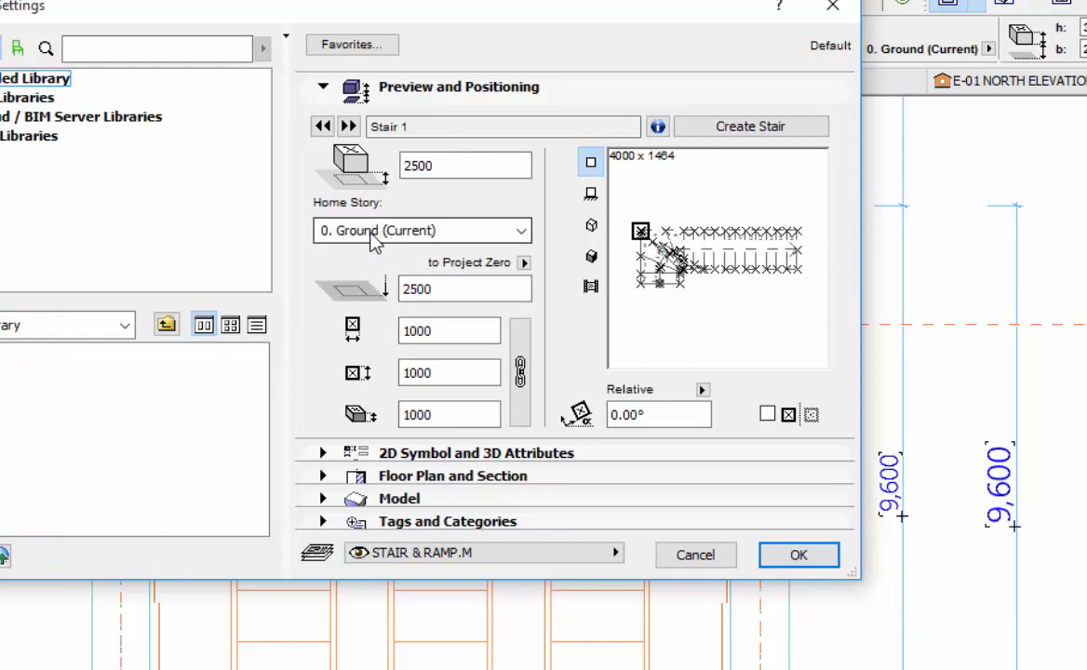
- Set the stair's floor plan display to show on Home & One Story Up and accept the default settings
left_click(323, 88)
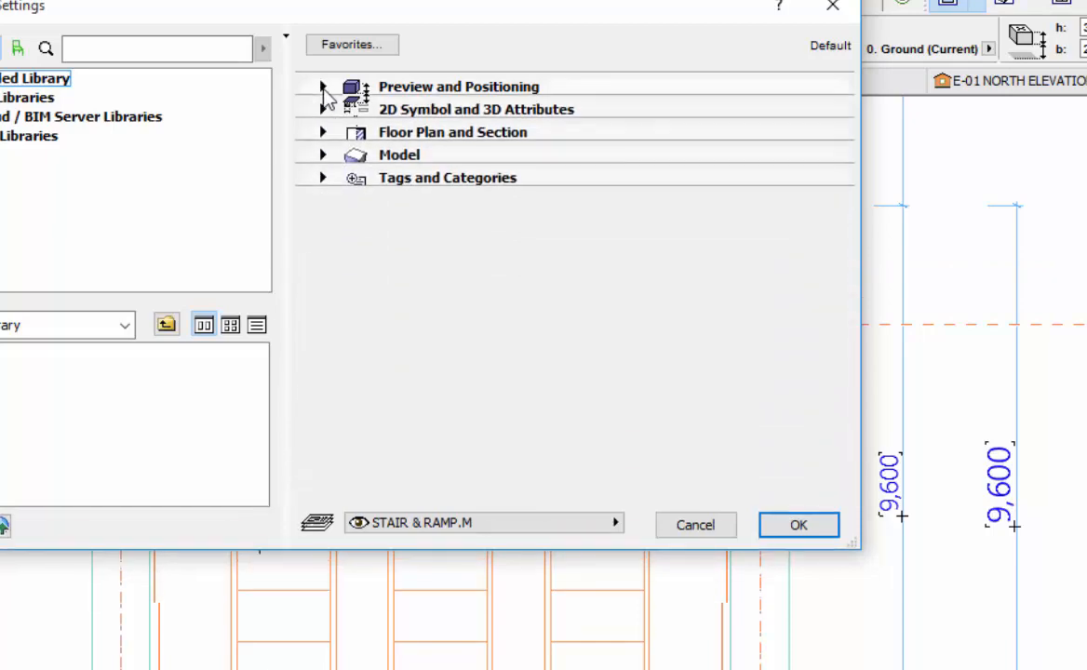
left_click(323, 133)
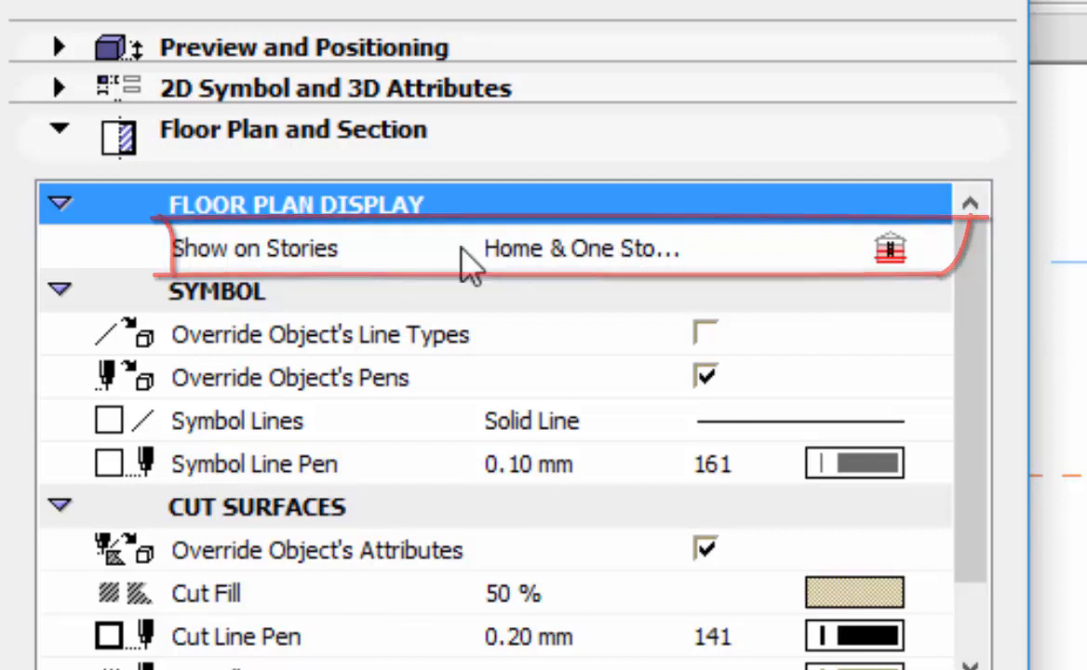
left_click(395, 251)
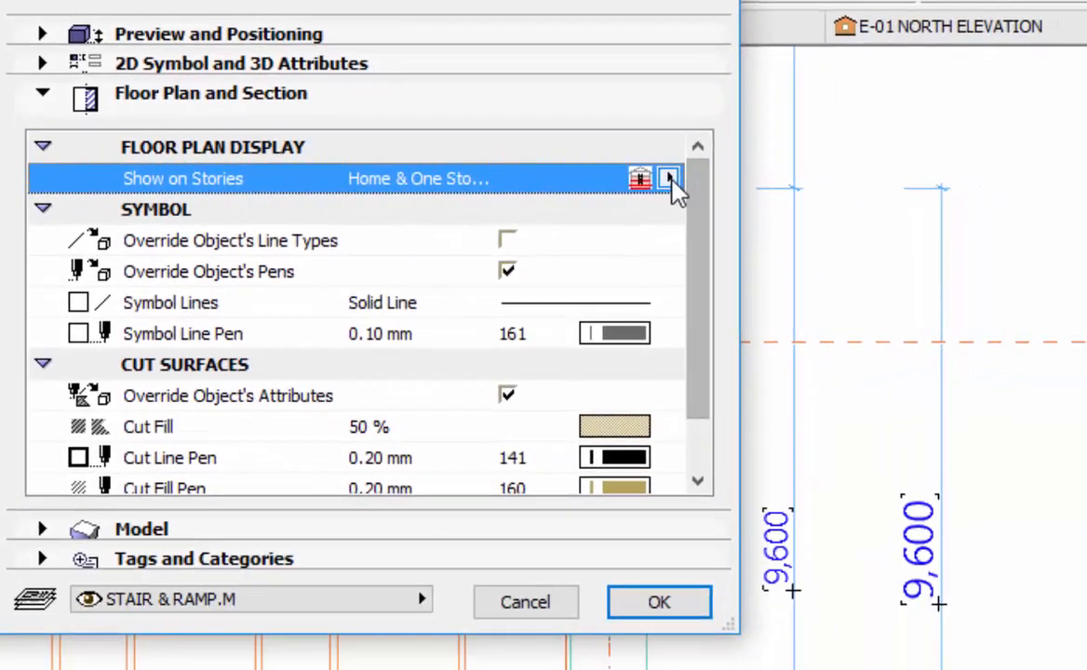
left_click(670, 179)
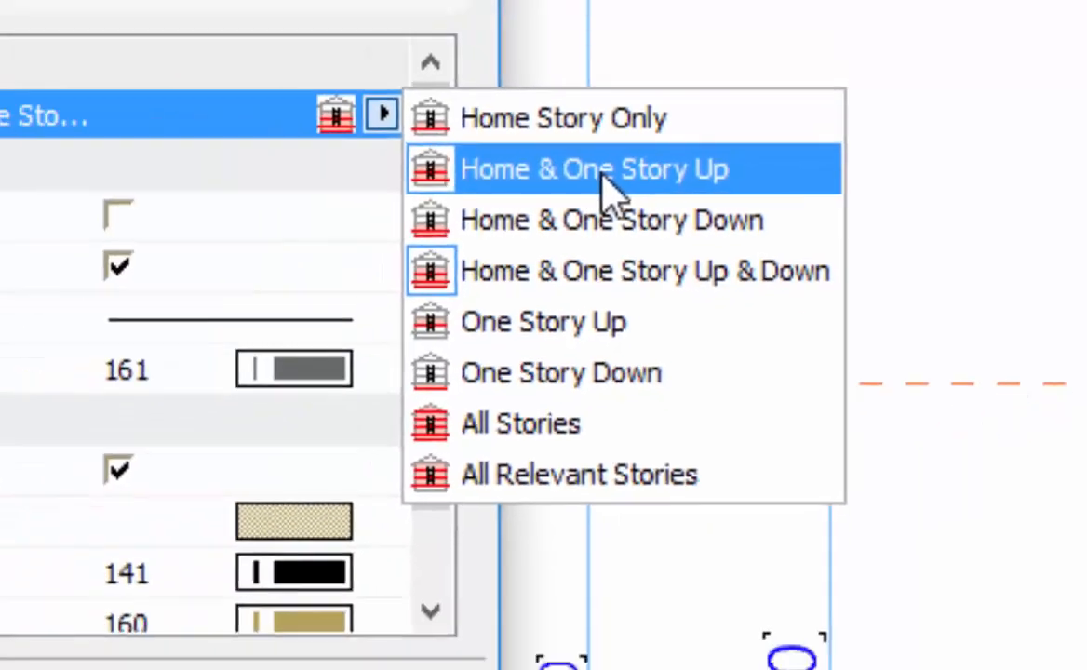
left_click(499, 160)
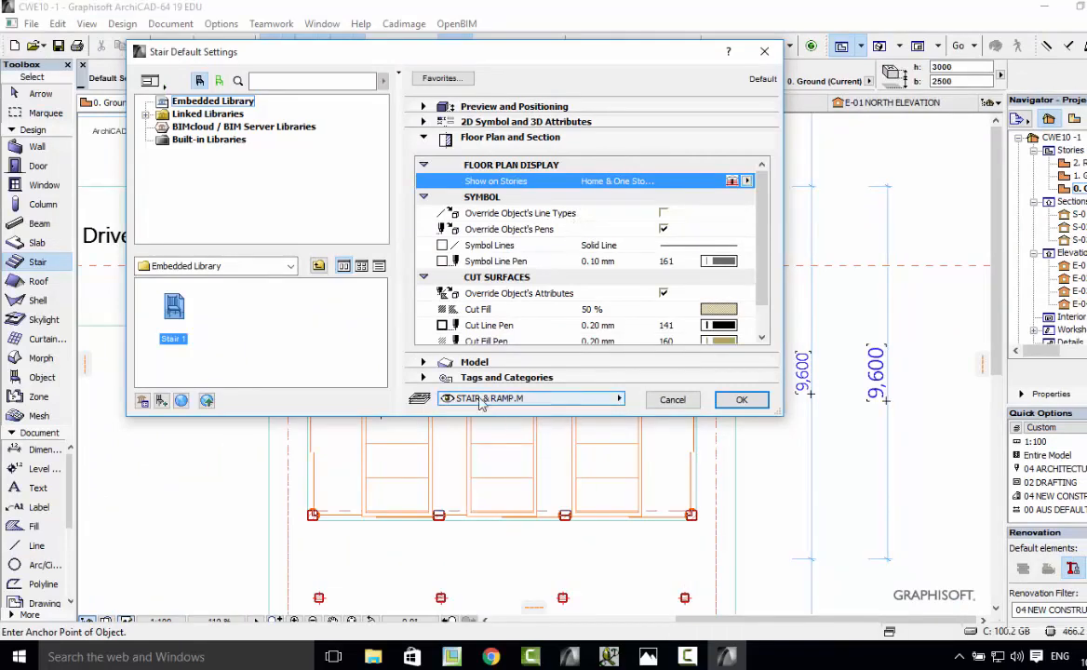
left_click(742, 399)
- Place a vertical guide line at the wall end beside the sliding door opening and offset a copy toward the wall
scroll(447, 289, "up", 4)
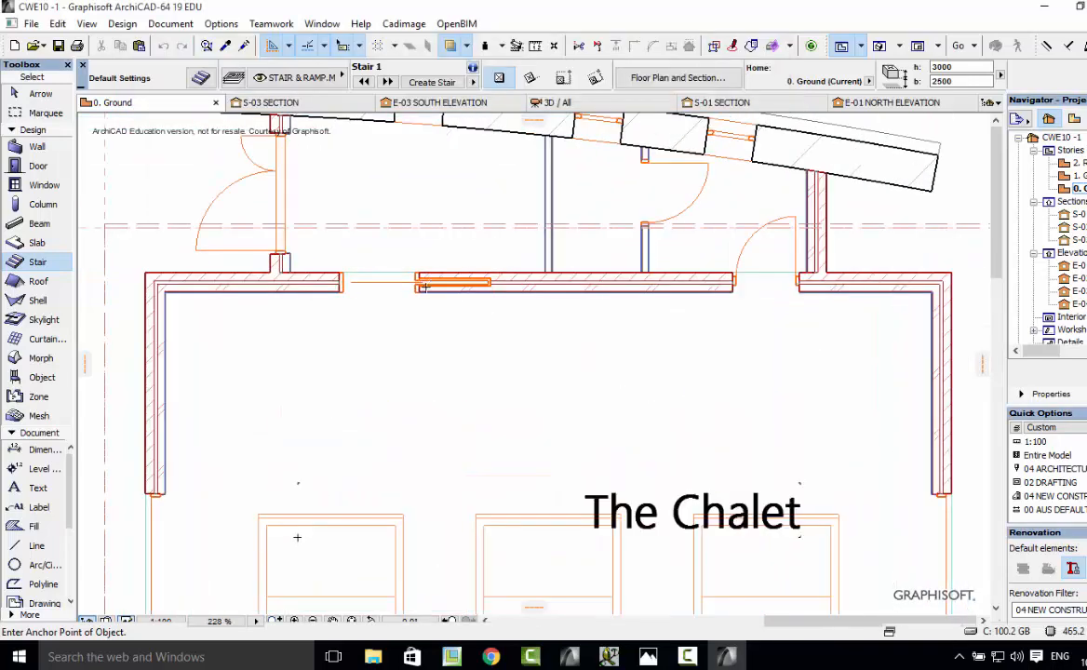
scroll(426, 287, "up", 9)
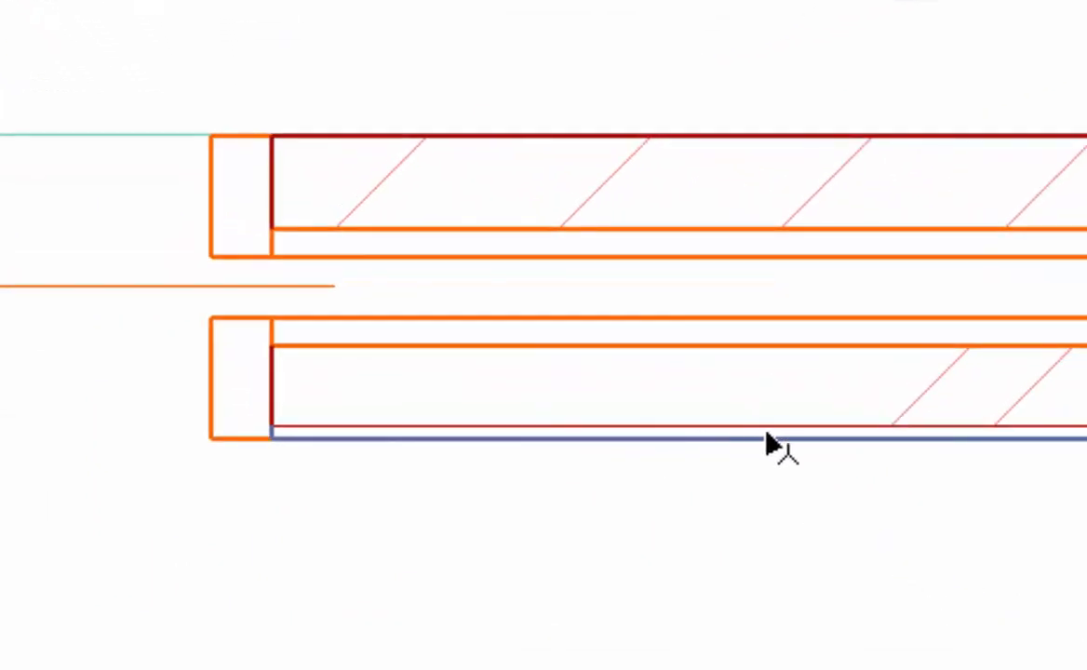
mouse_move(723, 432)
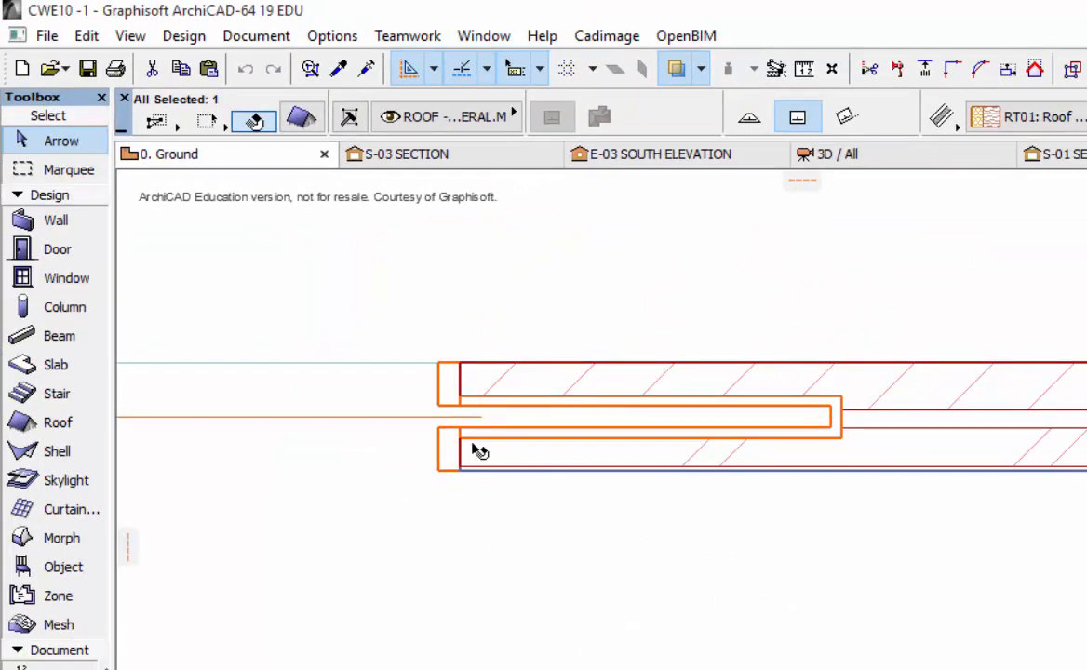
mouse_move(468, 468)
left_click_drag(127, 539, 455, 468)
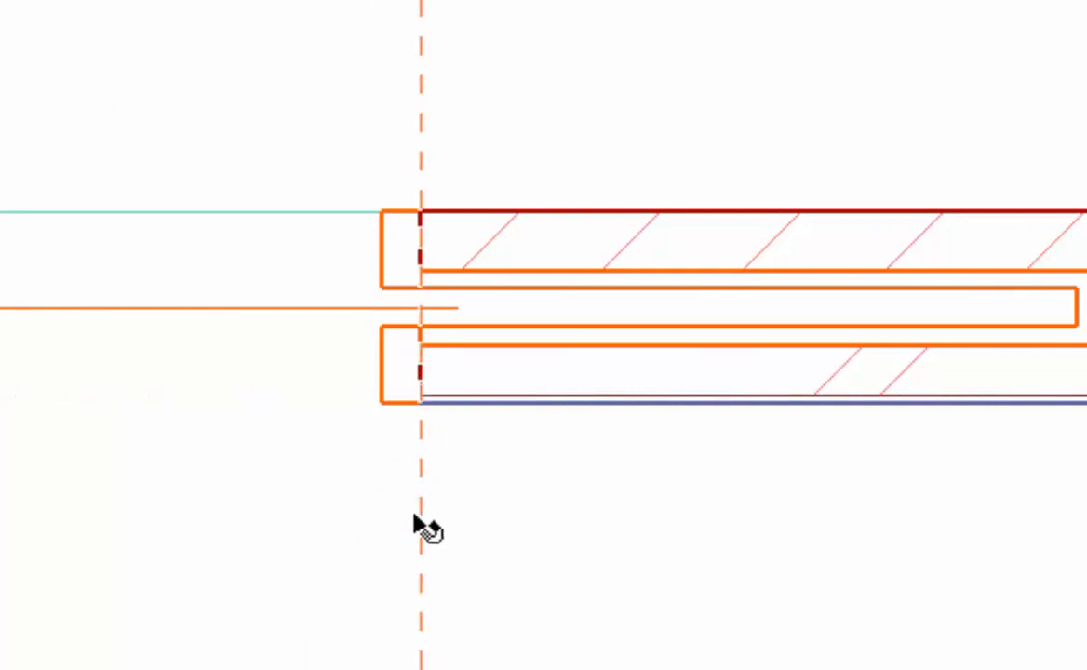
left_click(420, 622)
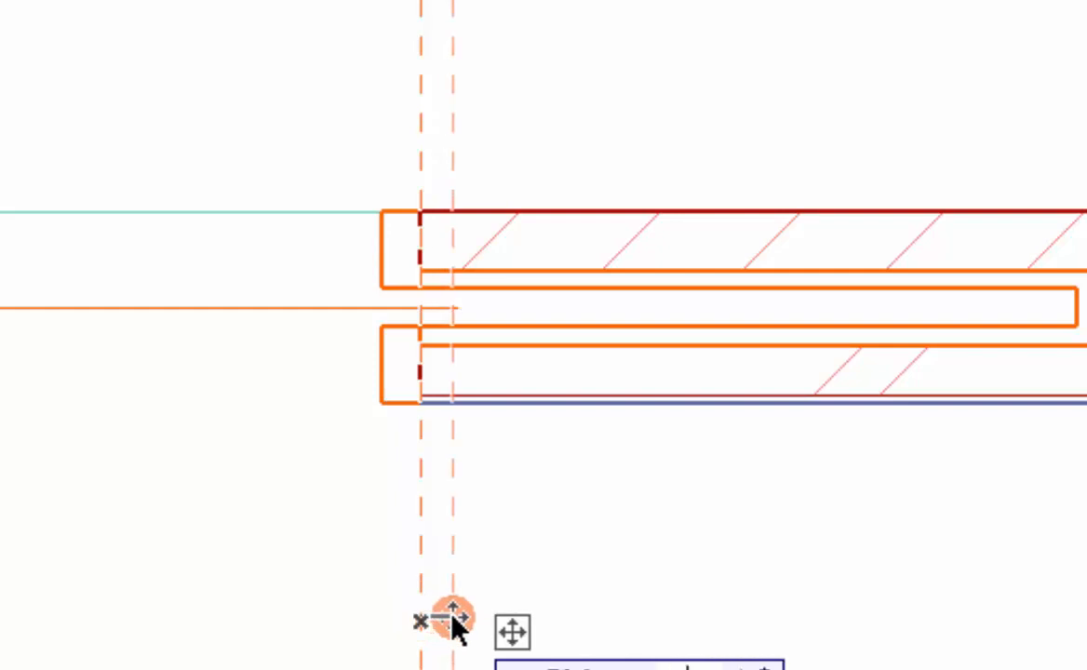
key("Return")
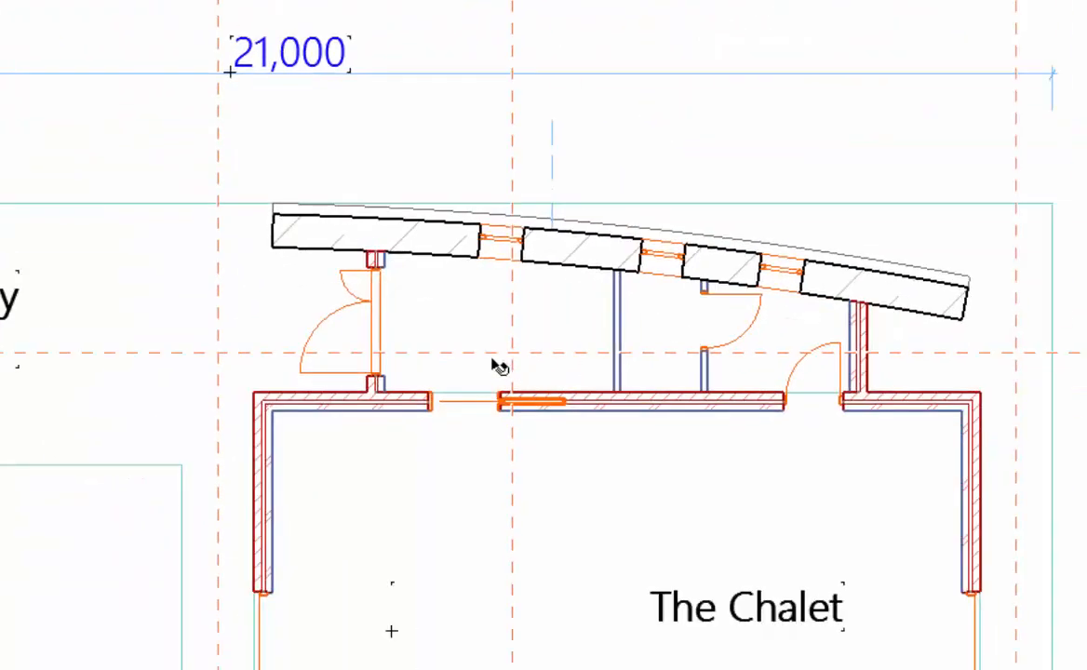
- Reopen the stair default settings and set Stair 1's elevation relative to its home story to 0
scroll(475, 388, "down", 1)
scroll(476, 388, "up", 3)
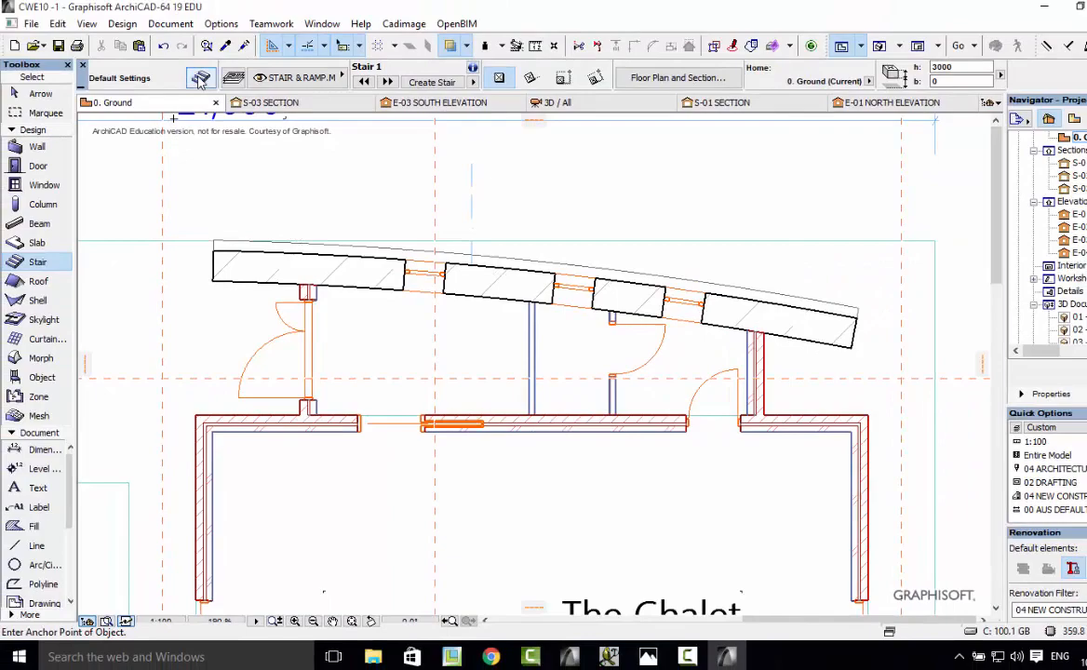
left_click(201, 81)
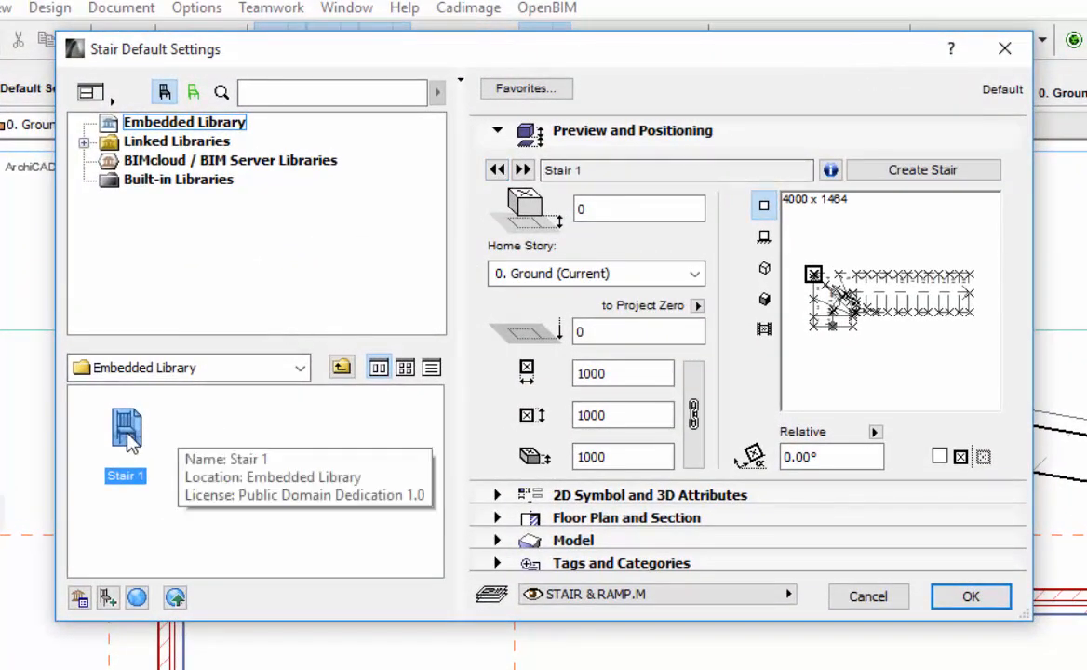
left_click(582, 209)
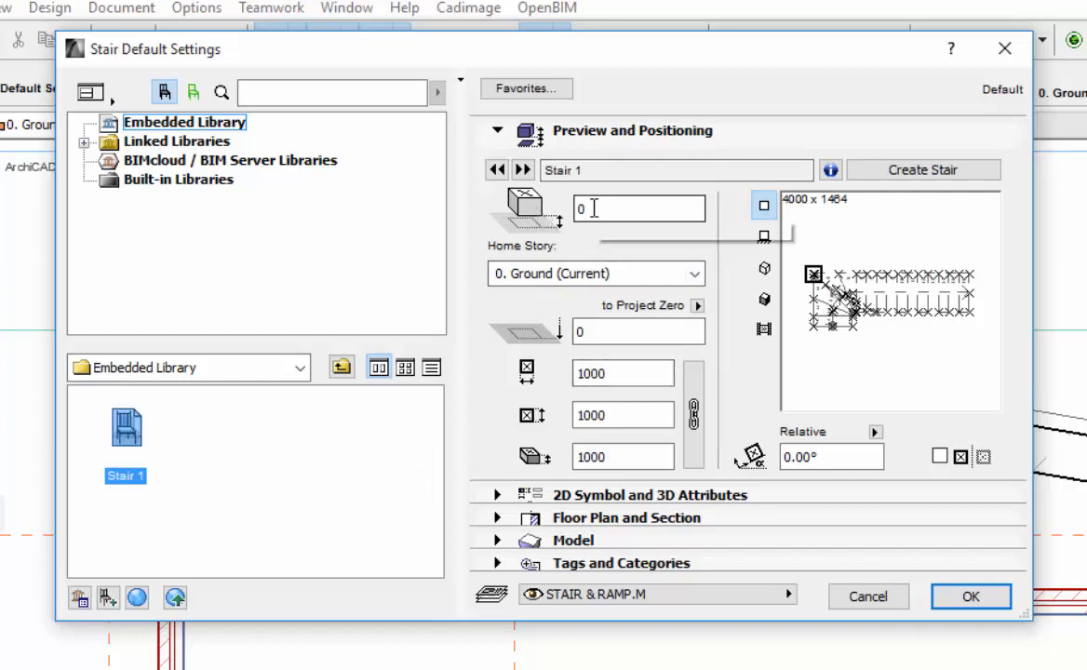
type("0")
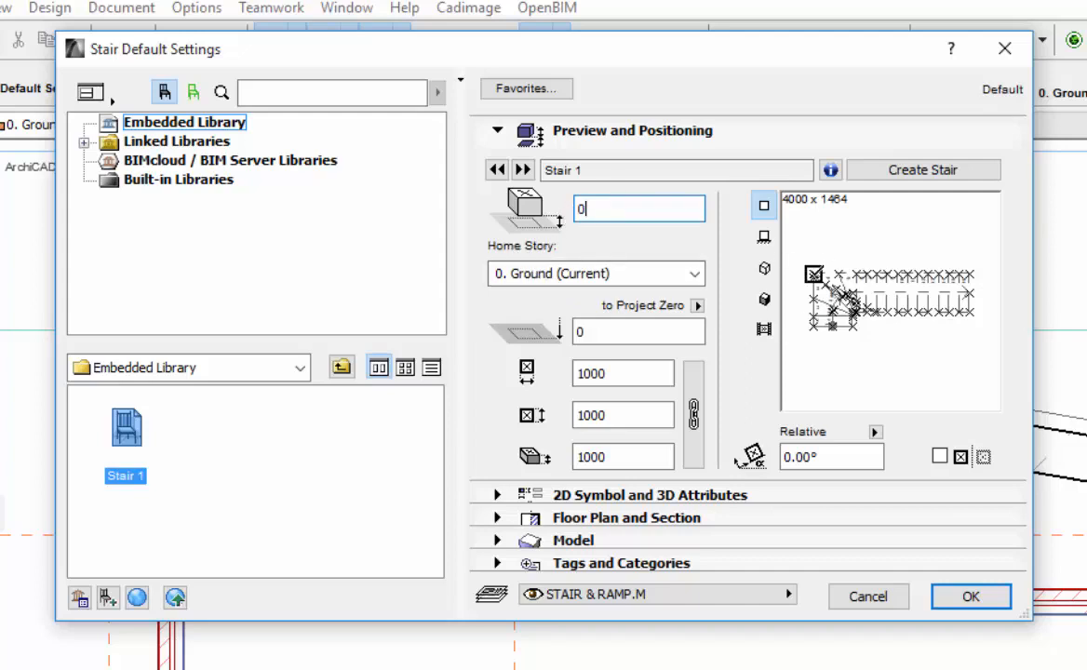
- Choose Home & One Story Up again for Stair 1's story display and confirm the defaults for placement
left_click(497, 518)
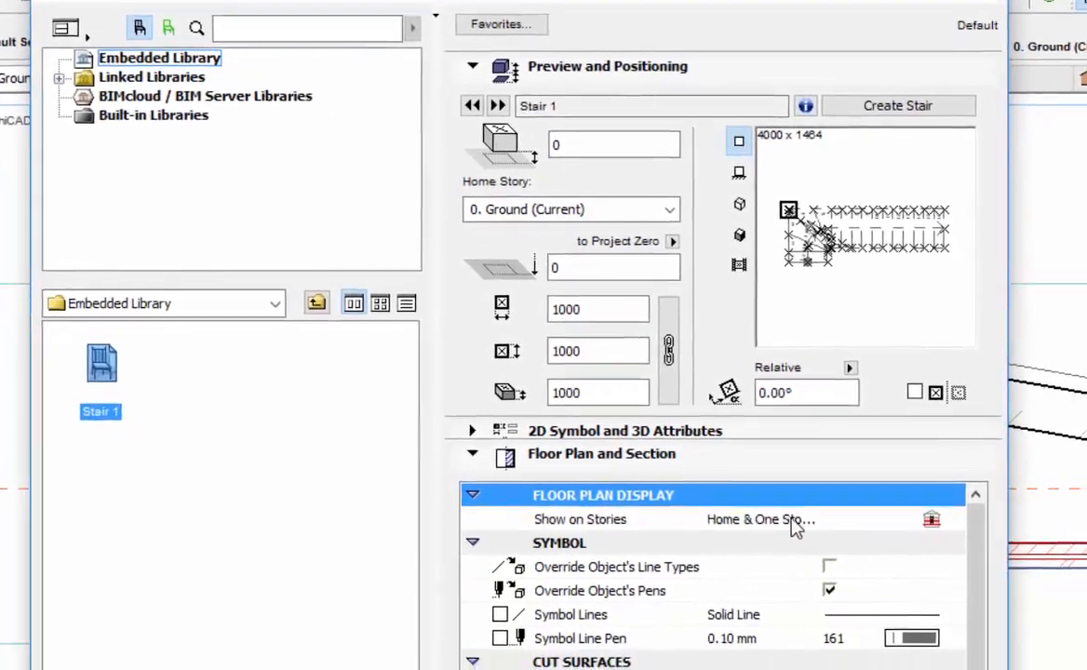
left_click(837, 565)
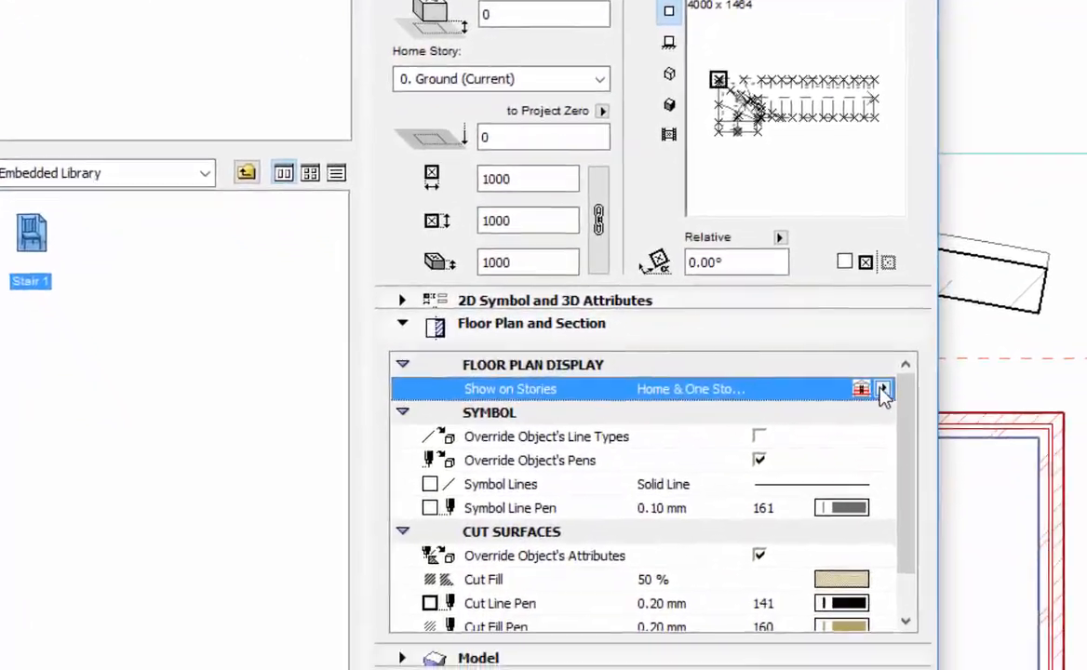
left_click(906, 432)
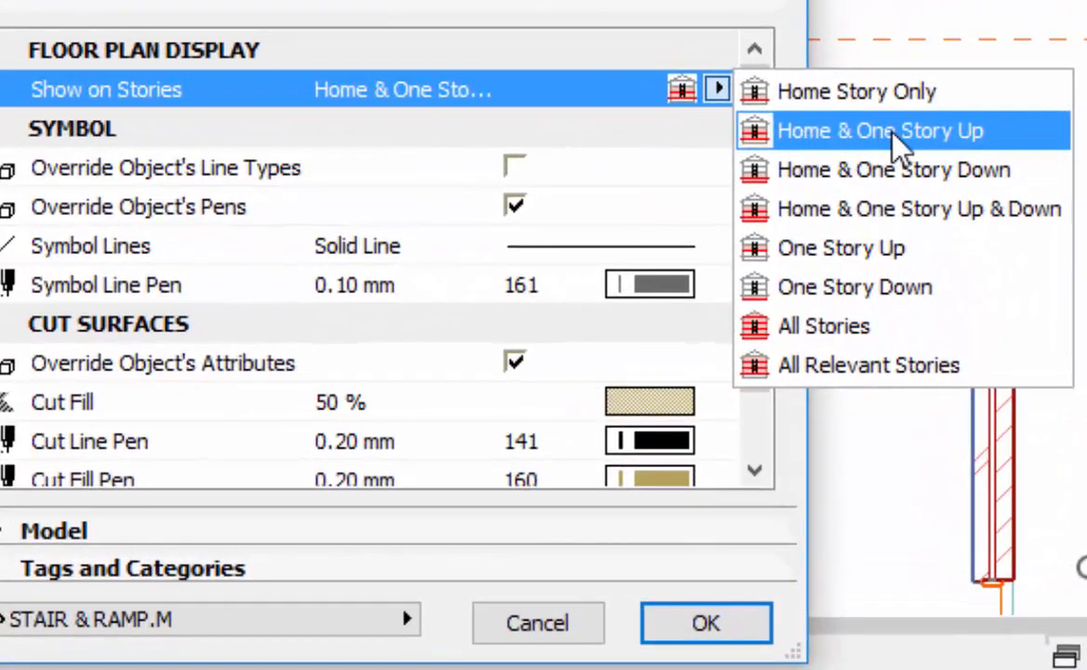
left_click(894, 140)
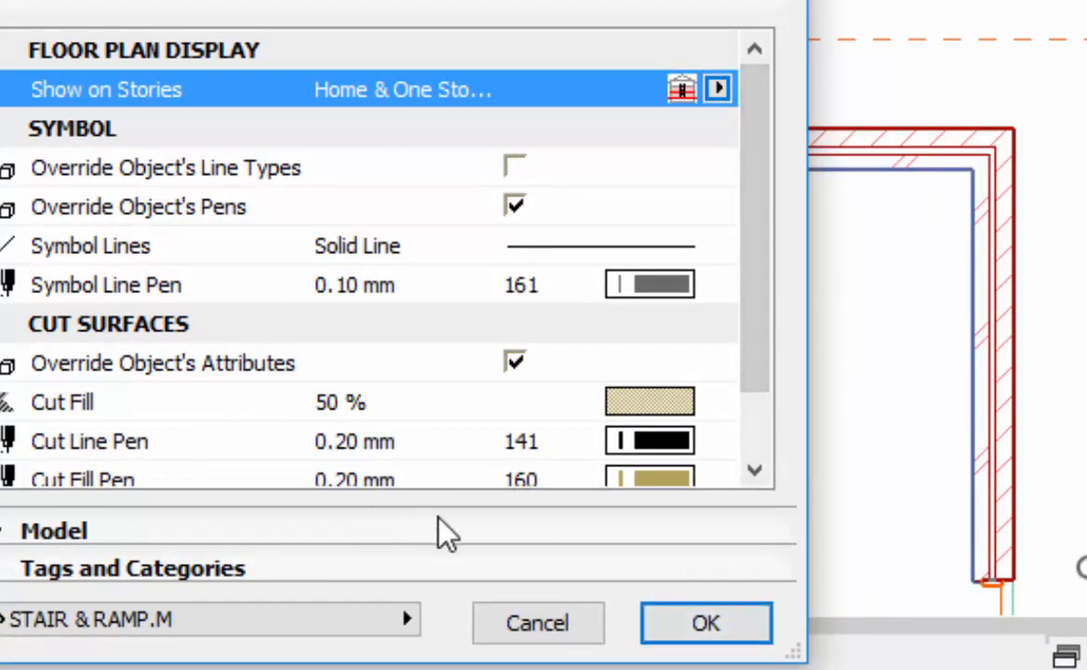
left_click(705, 629)
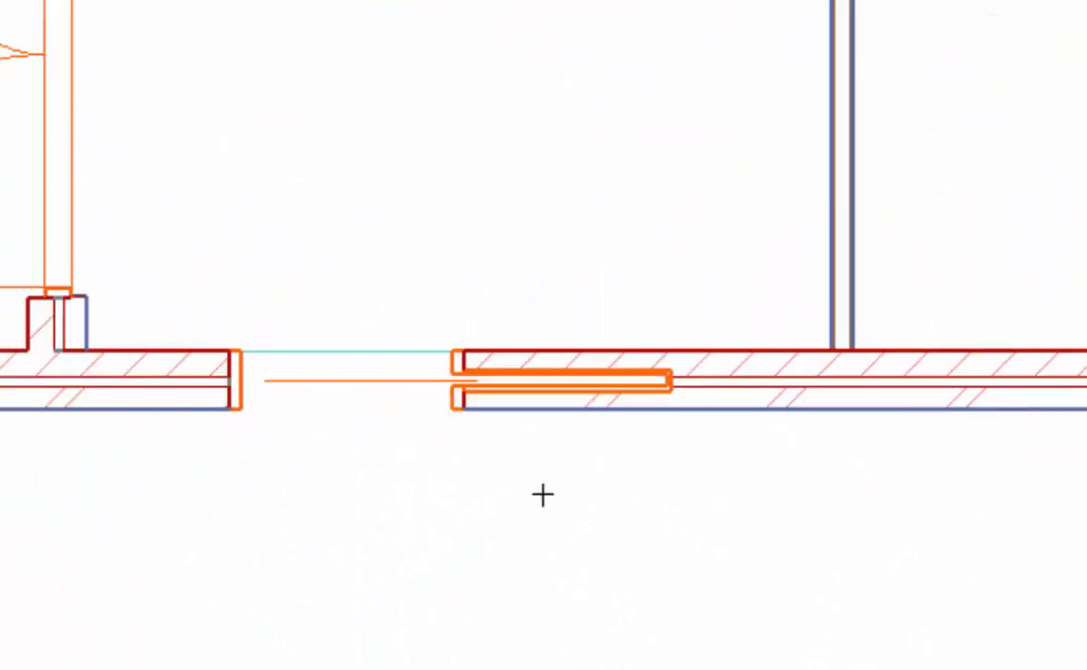
- Place Stair 1 with its corner where the vertical guide line meets the wall's inner face beside the sliding door
scroll(605, 611, "up", 4)
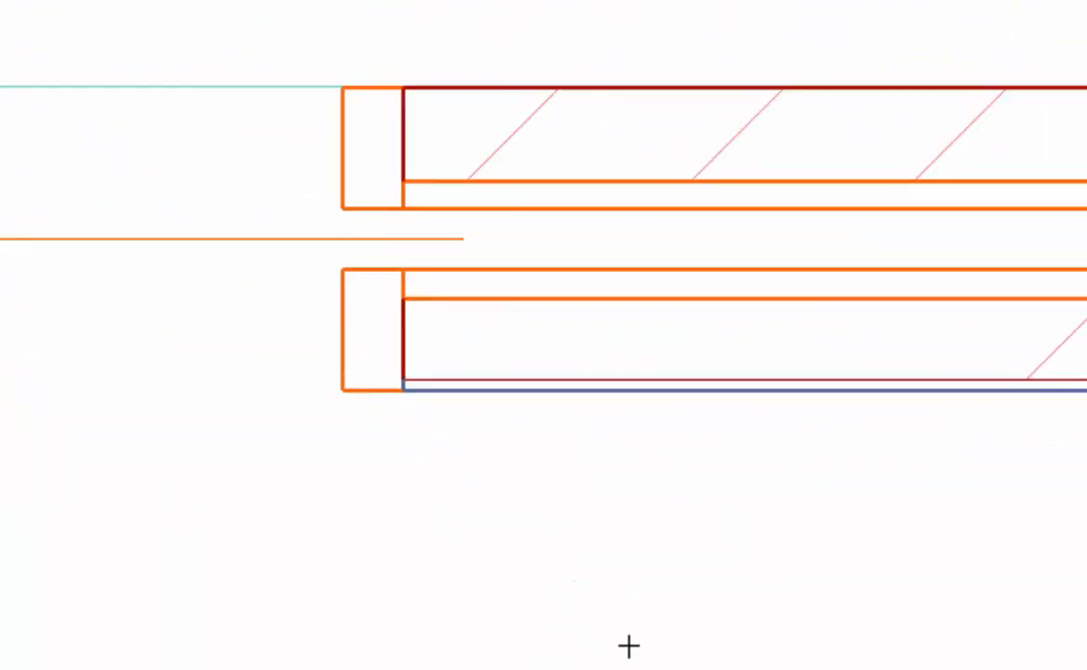
scroll(666, 598, "up", 4)
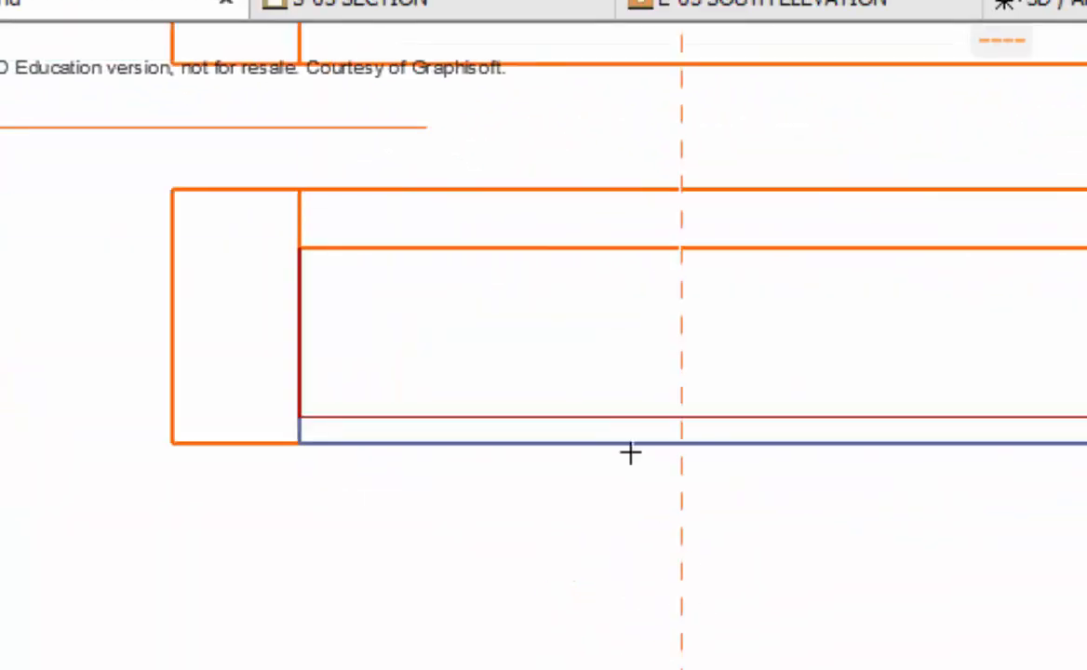
left_click(682, 445)
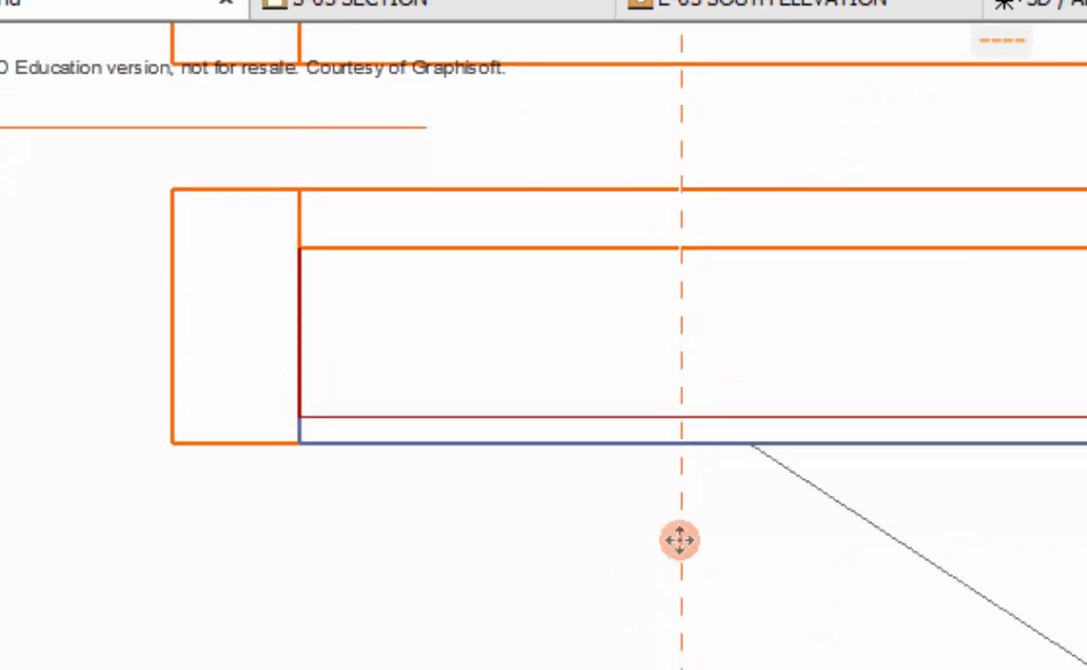
scroll(465, 584, "down", 4)
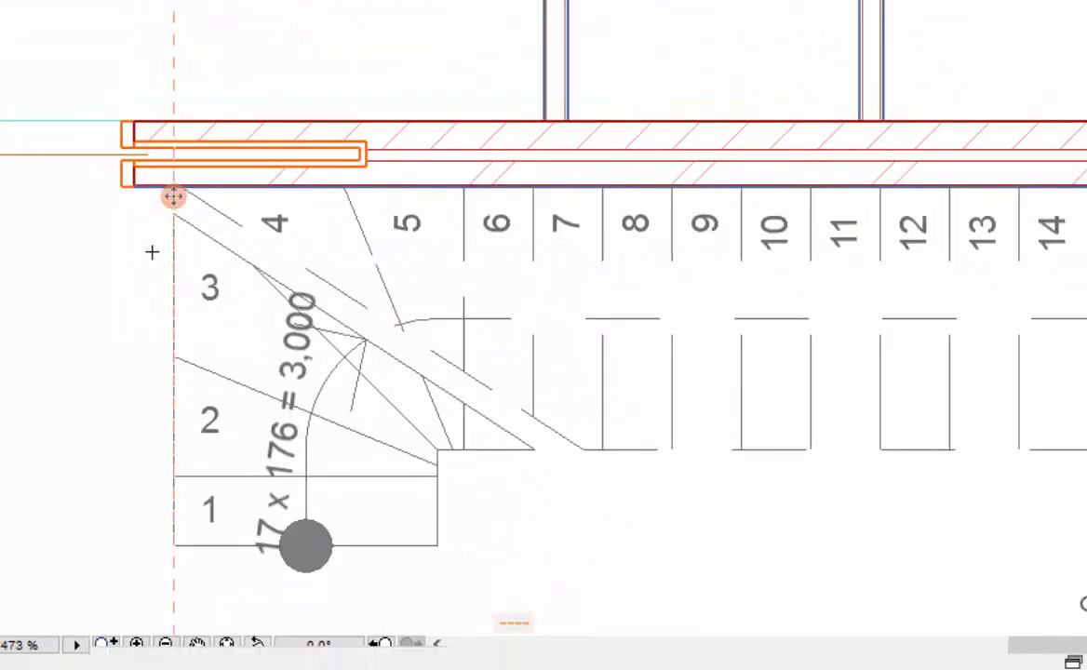
scroll(234, 303, "down", 1)
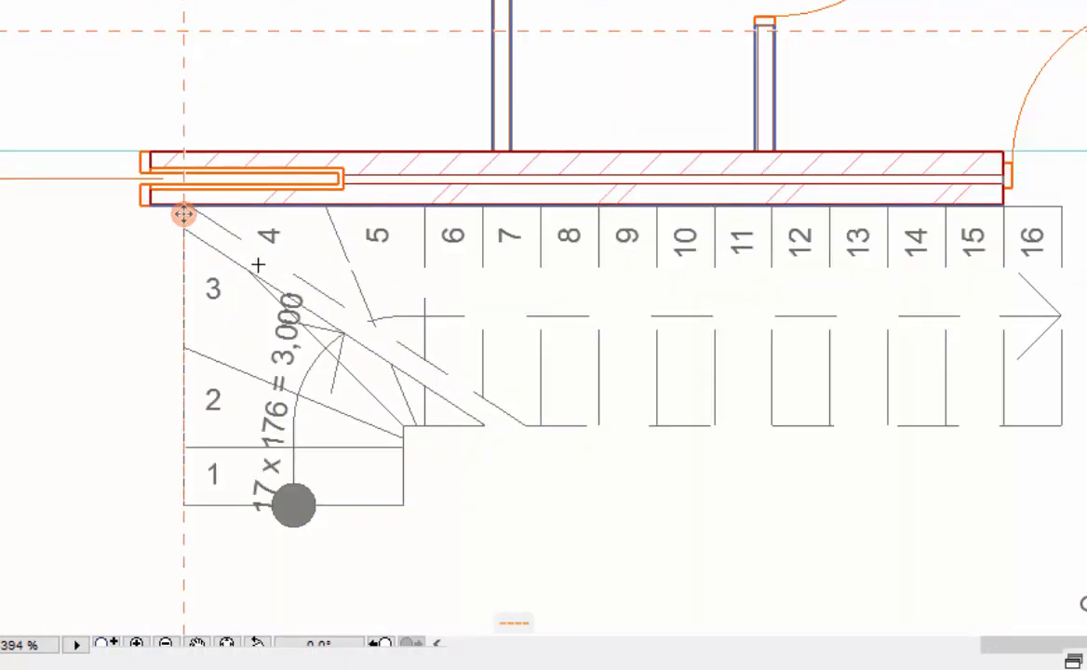
scroll(258, 266, "up", 5)
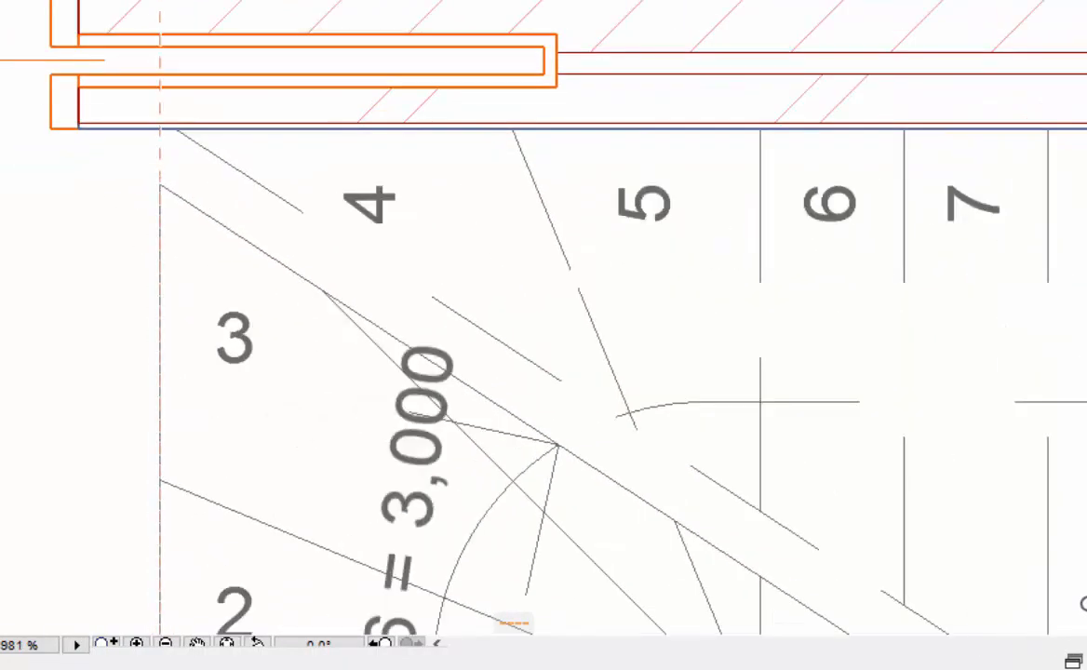
- Move the stair by its outer corner along the guide line to the wall's core line behind the finish, and deselect it
left_click(605, 474)
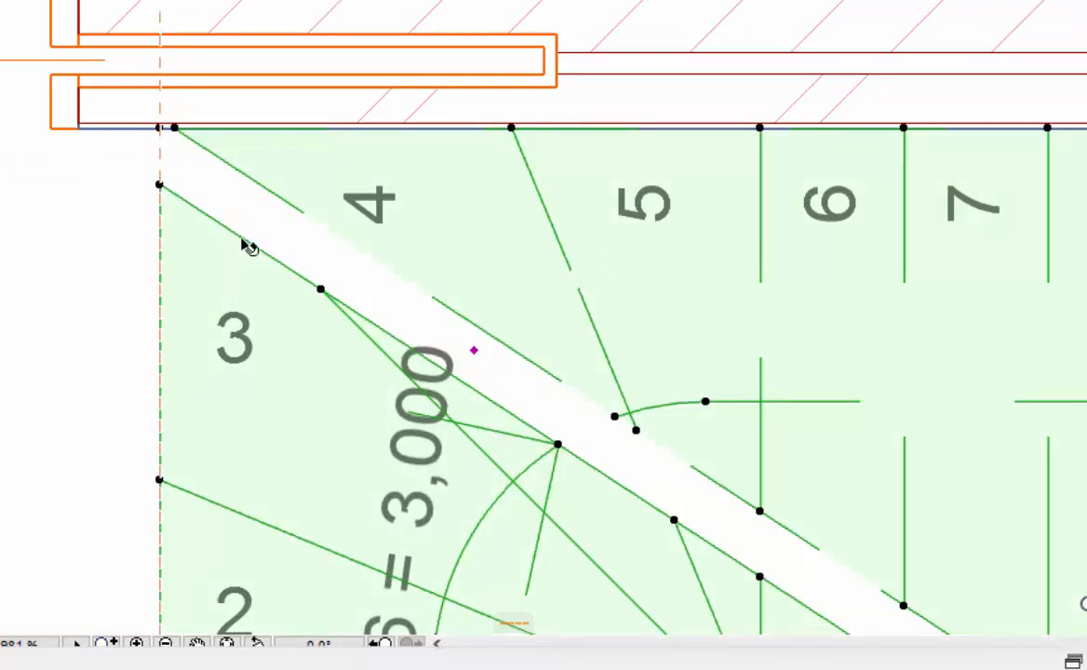
scroll(156, 128, "up", 8)
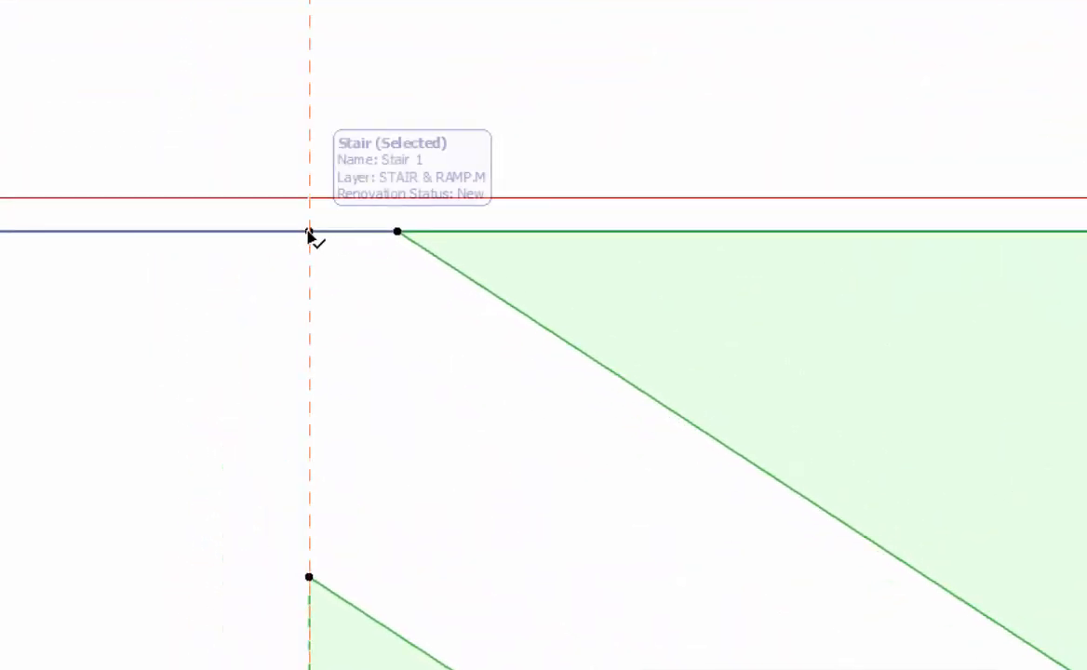
left_click(309, 230)
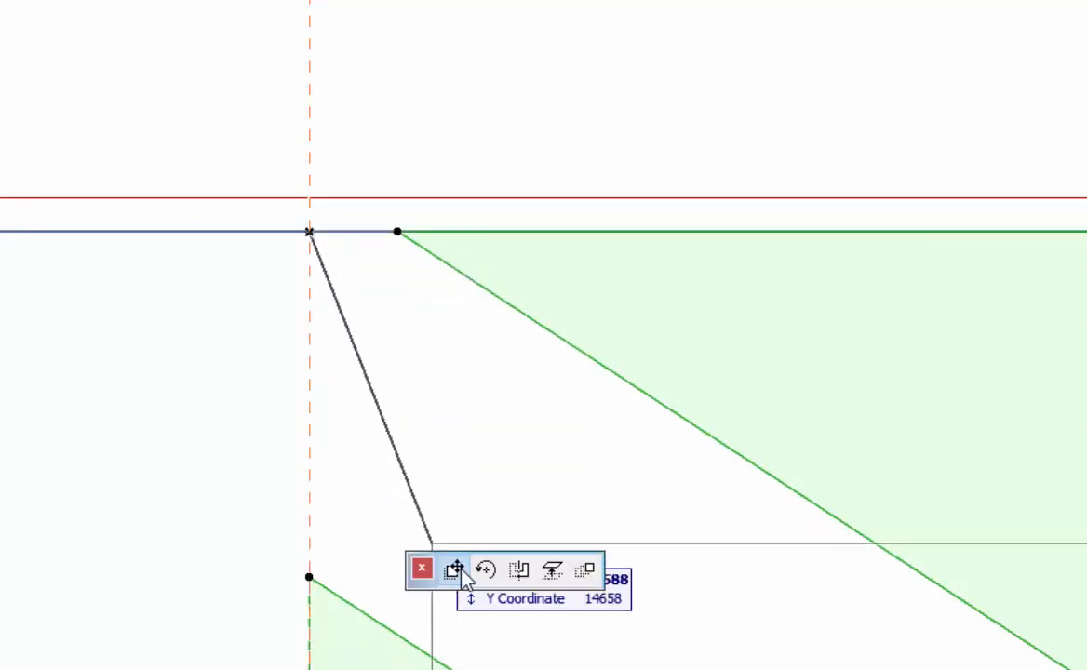
left_click(310, 199)
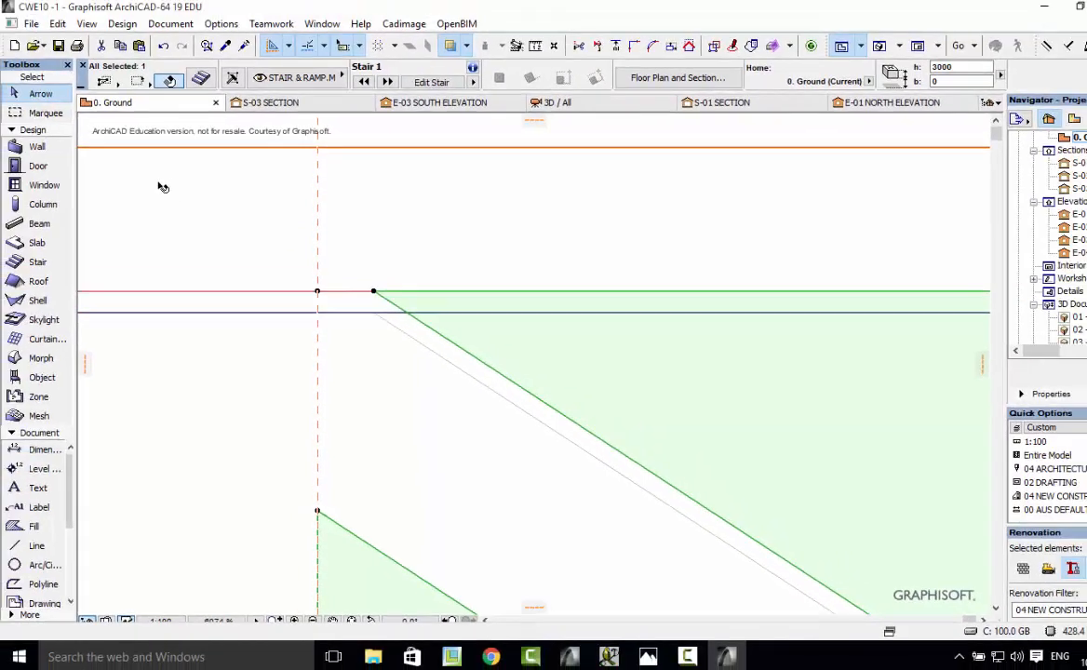
left_click(161, 185)
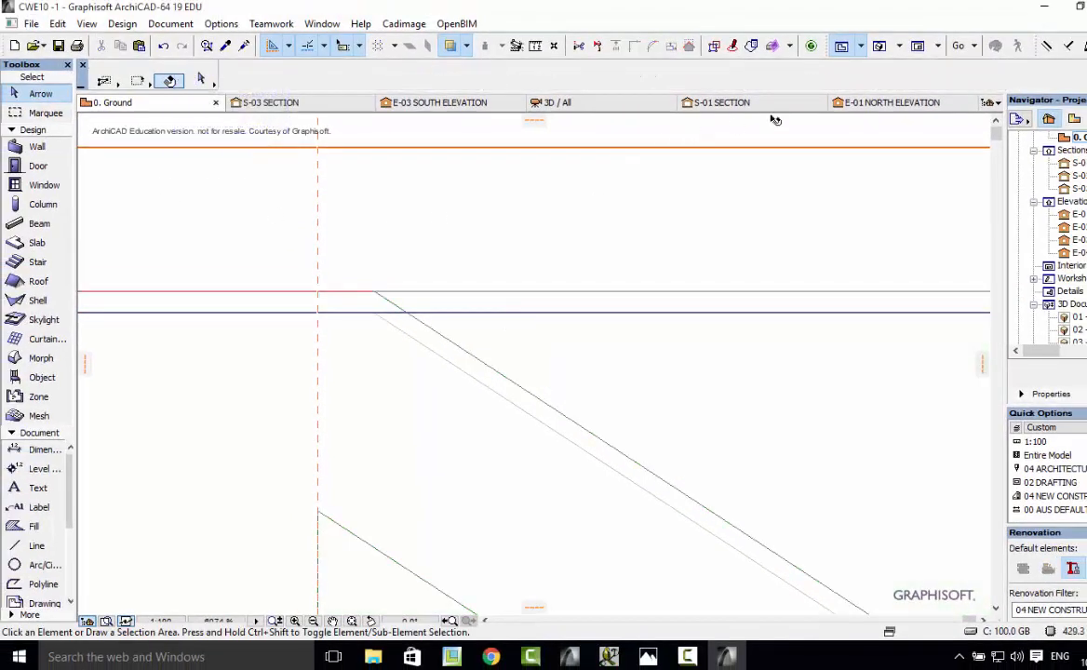
- Inspect the placed stair in 3D, including how its upper treads meet the gallery floor
left_click(878, 47)
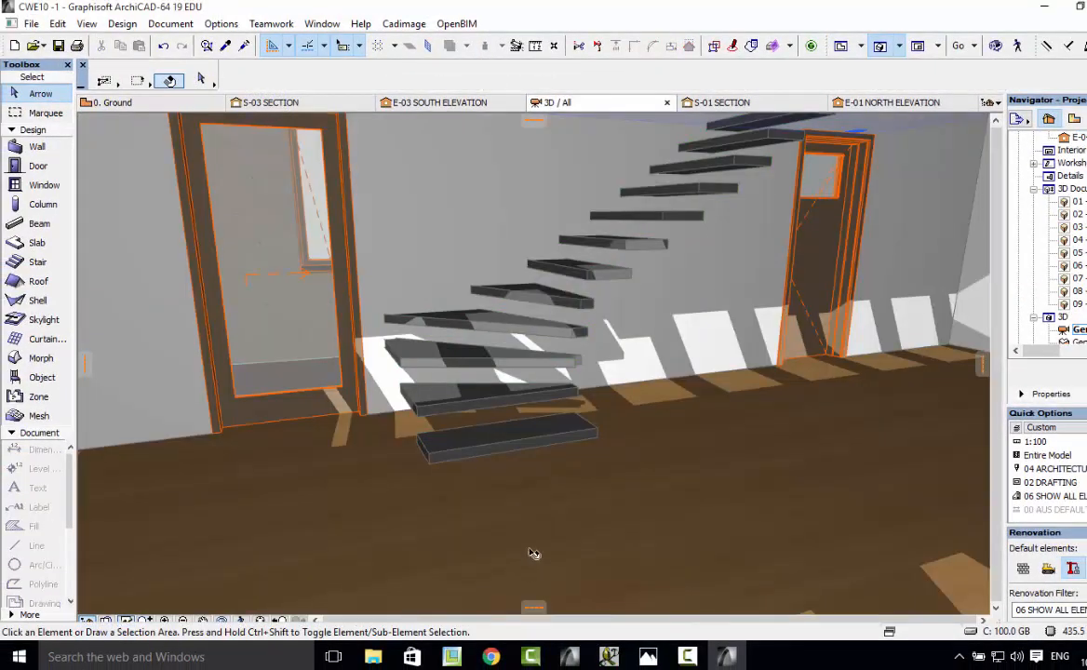
scroll(634, 336, "down", 3)
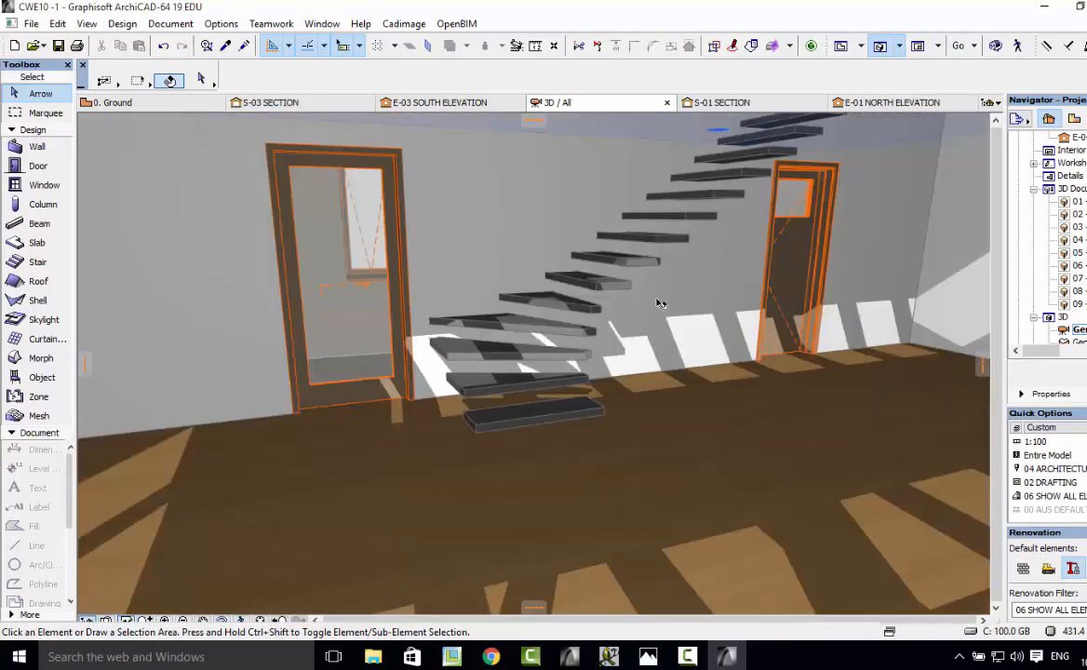
scroll(713, 270, "down", 4)
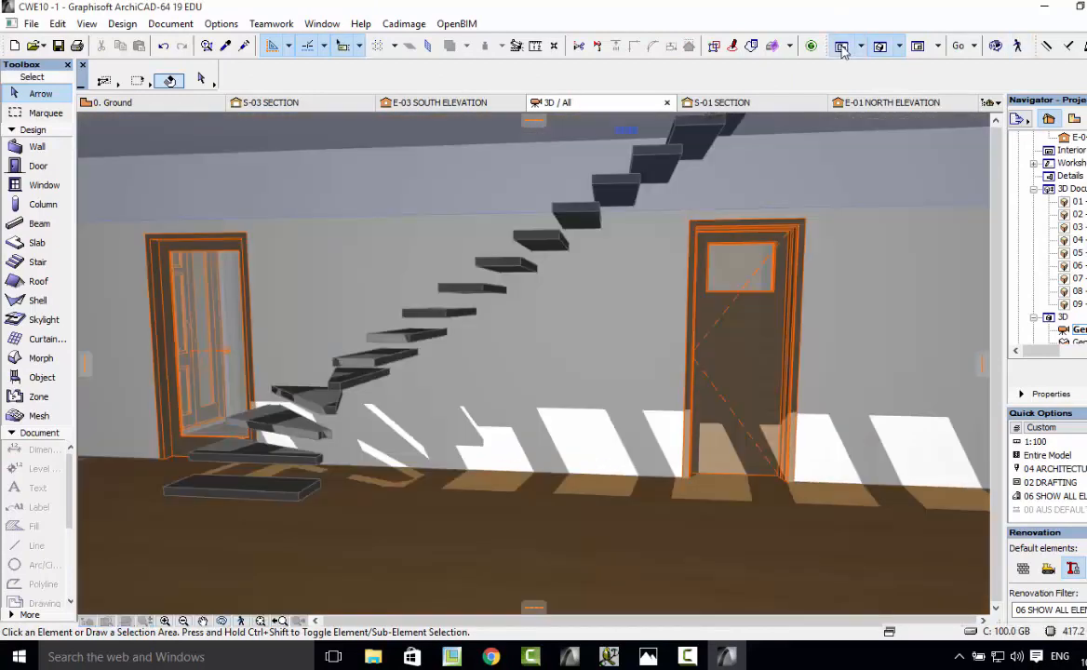
- On the 1. Gallery floor plan, select the FS02 floor slab and start Subtract from Polygon with the polygonal geometry method
left_click(841, 48)
scroll(383, 365, "down", 2)
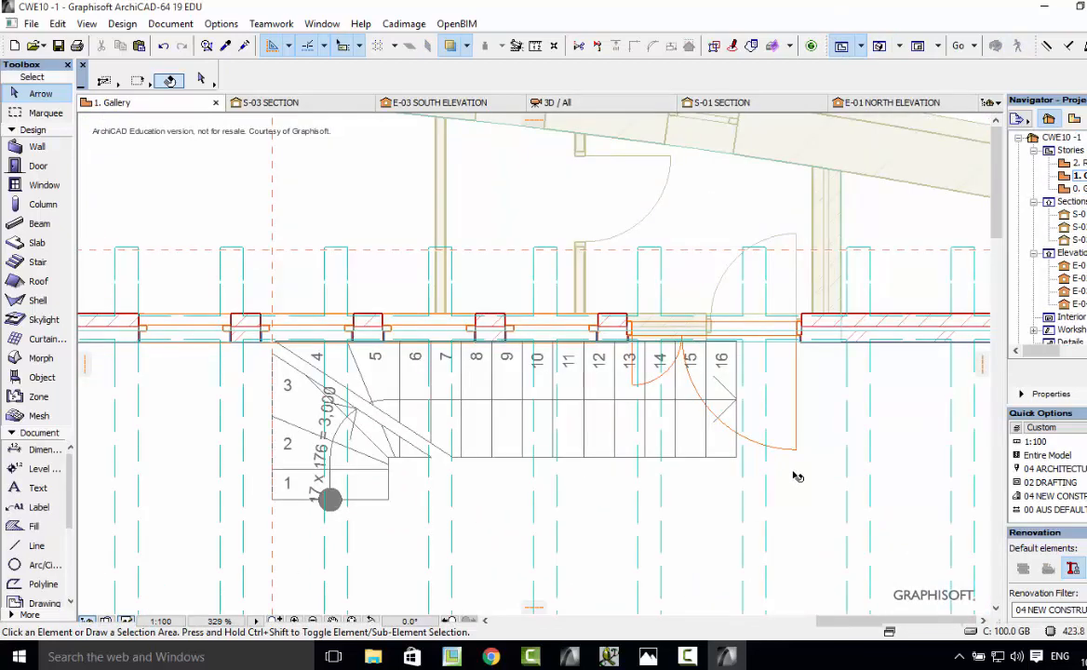
scroll(793, 475, "up", 1)
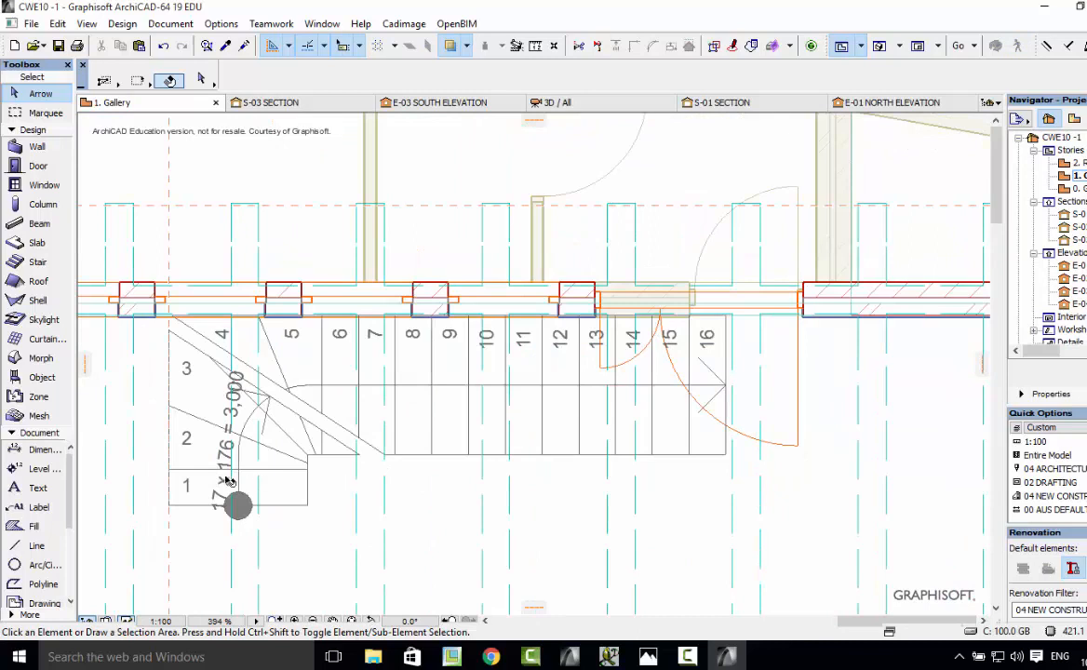
scroll(174, 463, "up", 1)
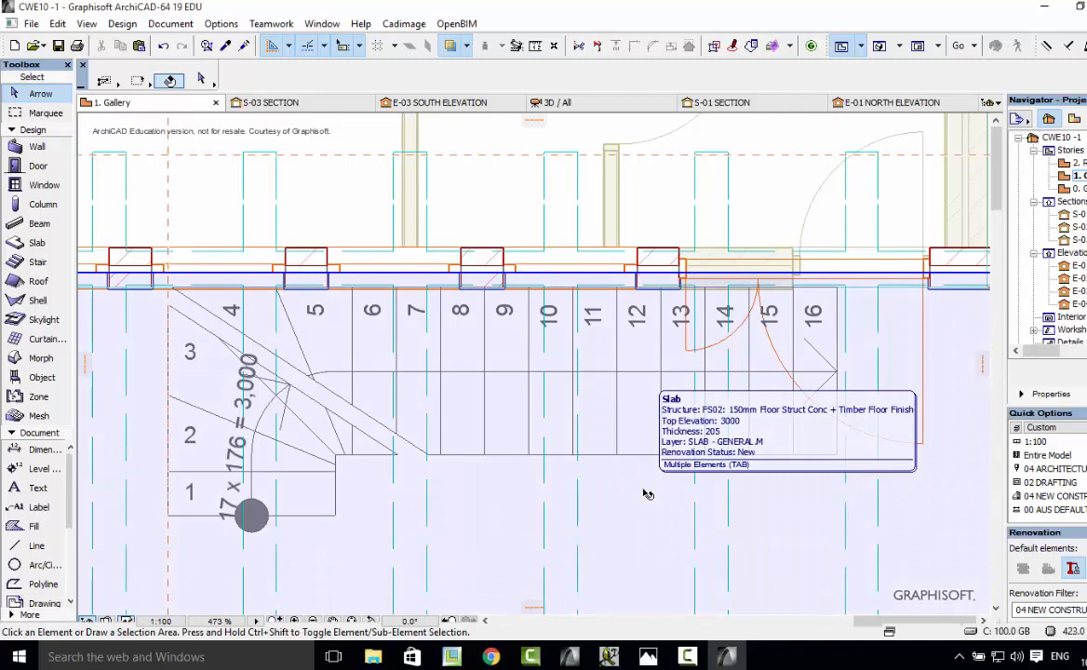
left_click(648, 495)
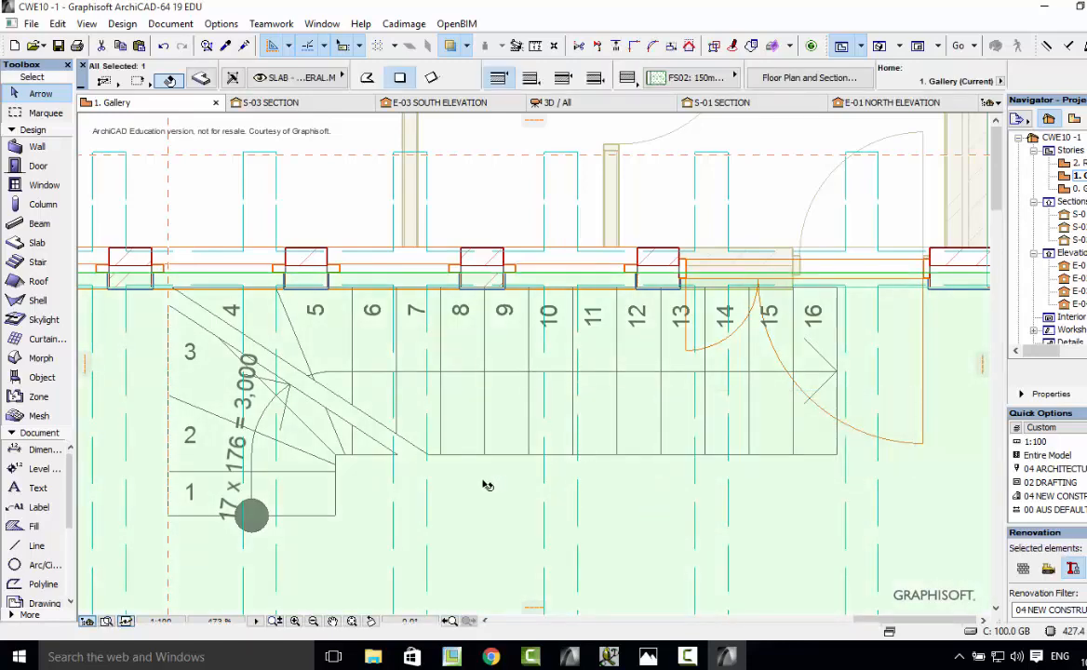
scroll(486, 485, "down", 4)
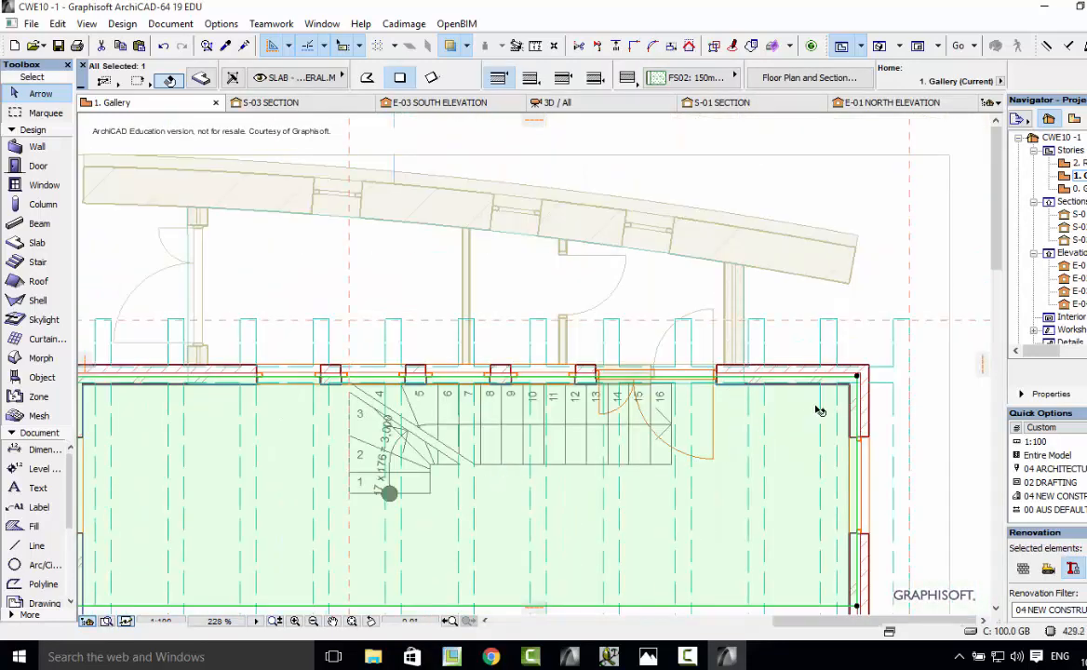
left_click(857, 376)
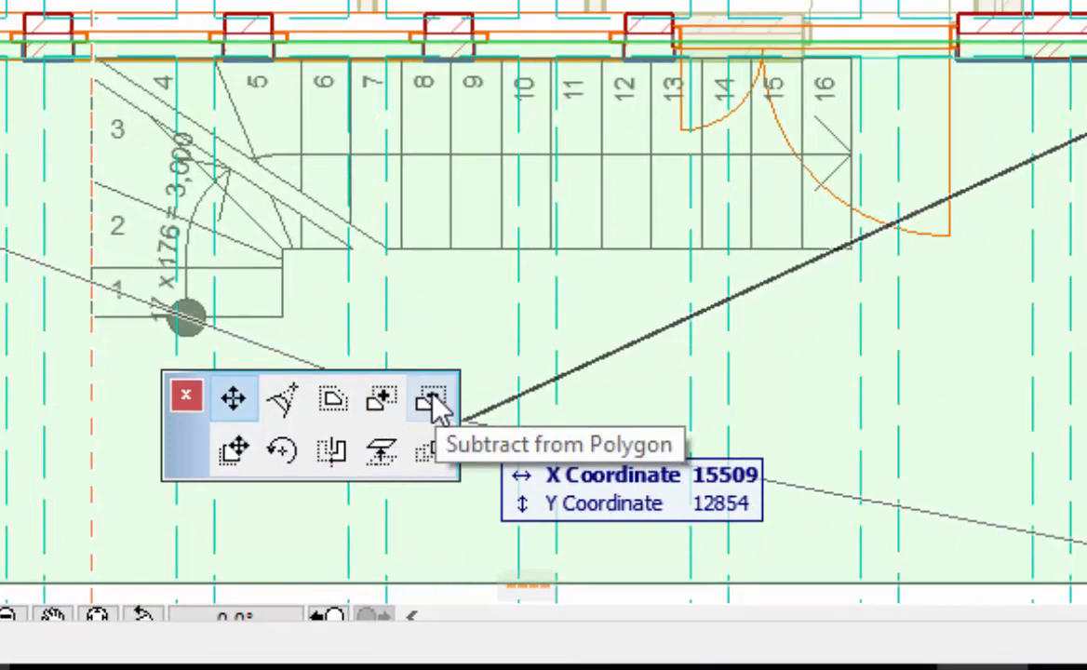
left_click(433, 402)
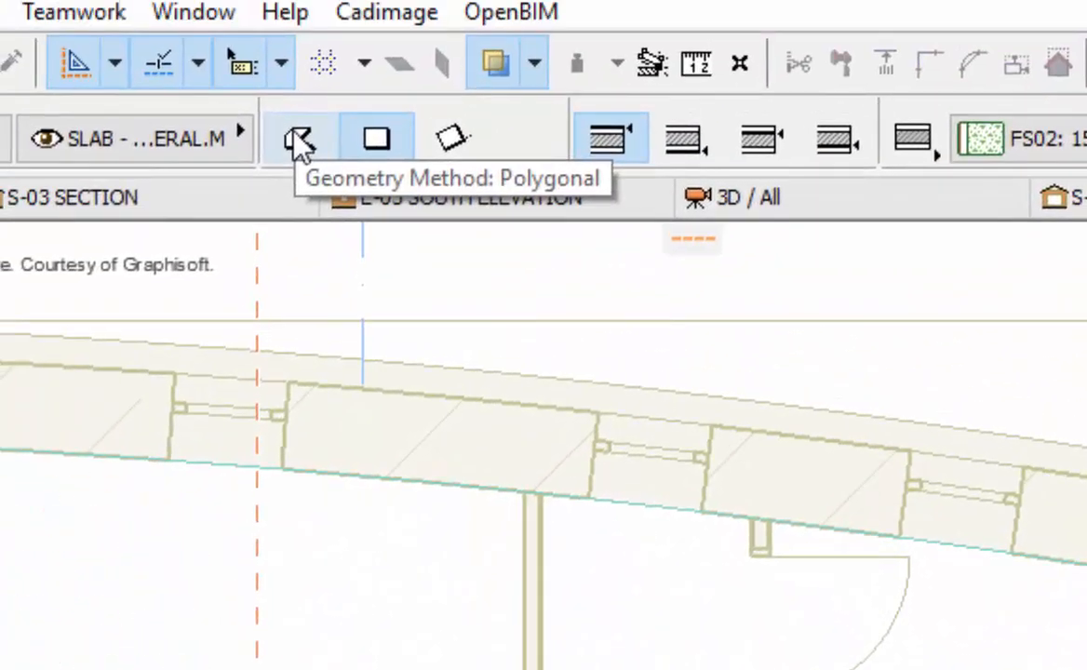
left_click(299, 141)
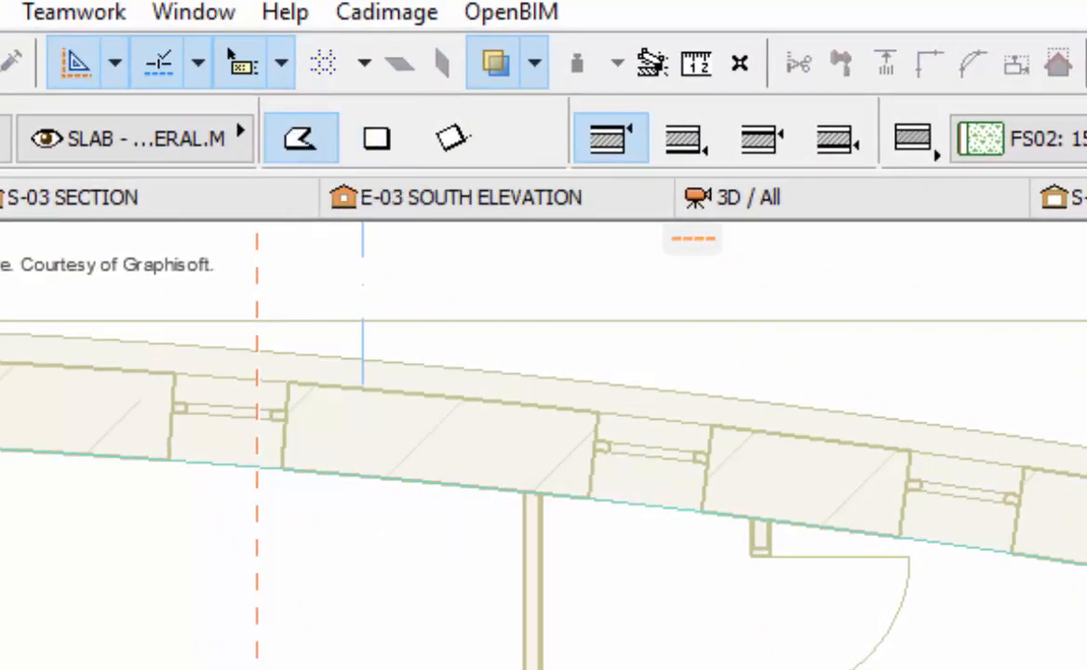
- Cut a stair opening in the gallery slab by tracing the stair outline from tread 16 around the winder, then deselect the slab
scroll(543, 445, "up", 1)
scroll(544, 445, "up", 3)
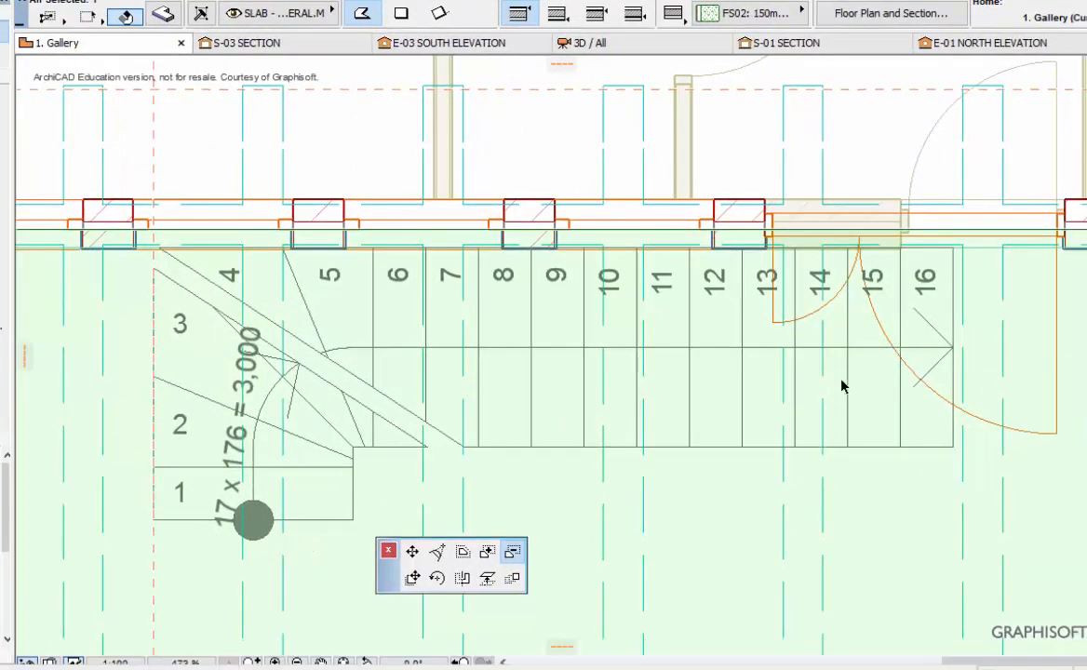
scroll(712, 420, "up", 1)
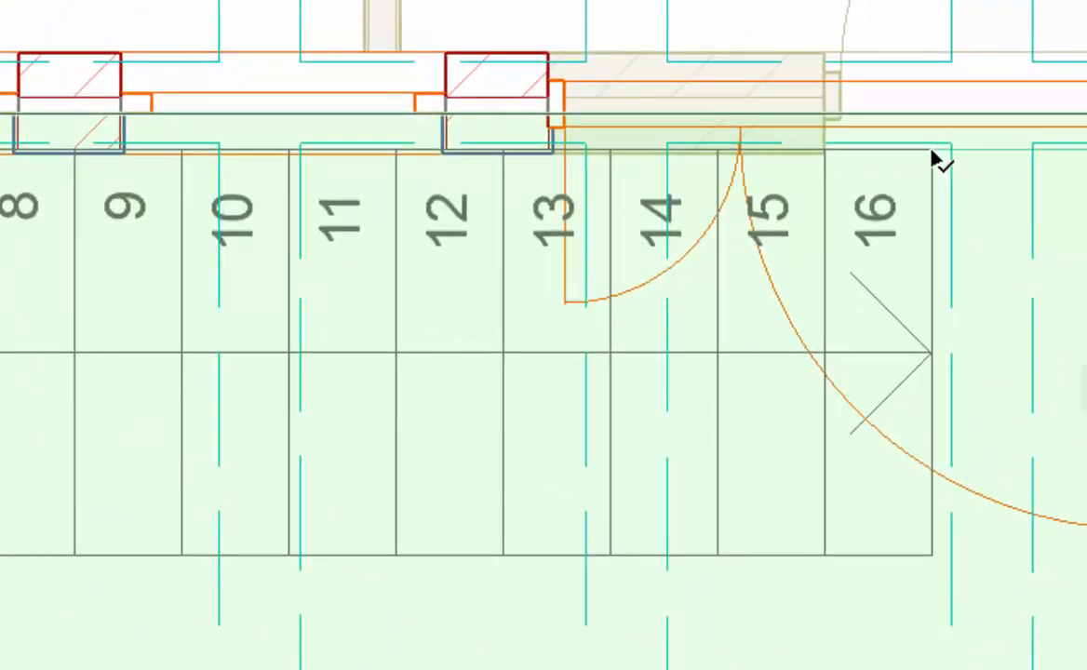
left_click(932, 149)
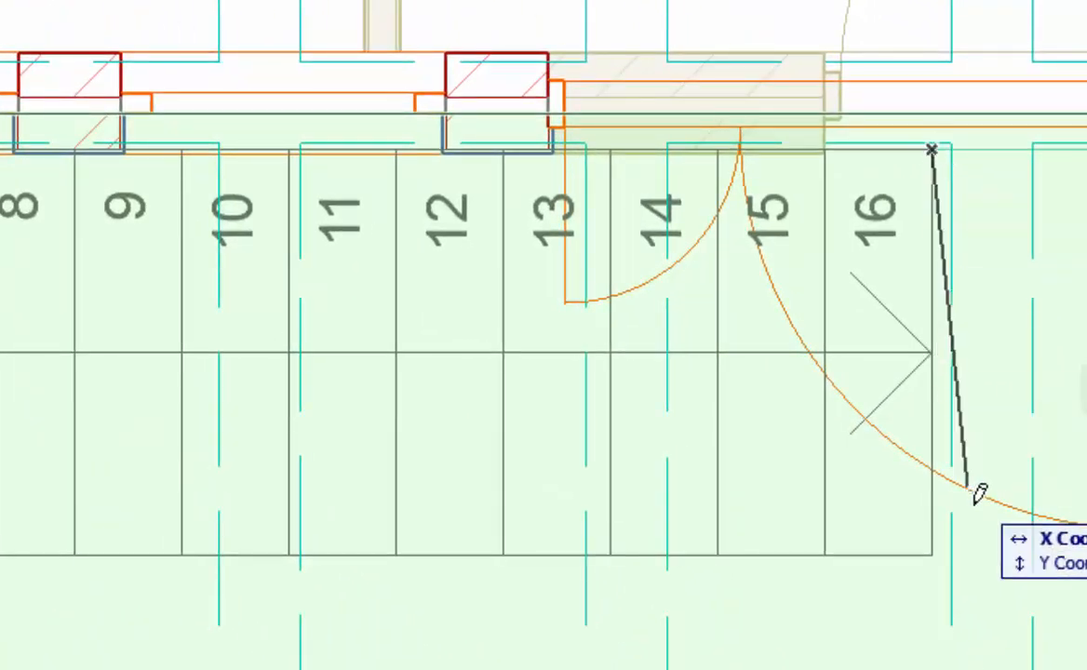
left_click(932, 553)
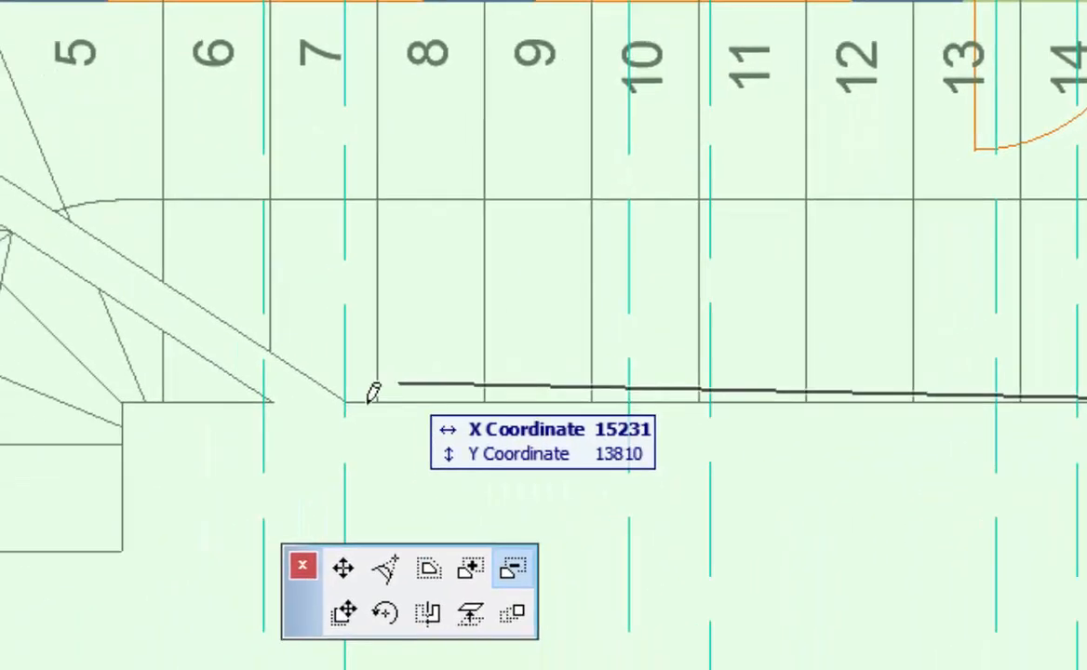
left_click(122, 402)
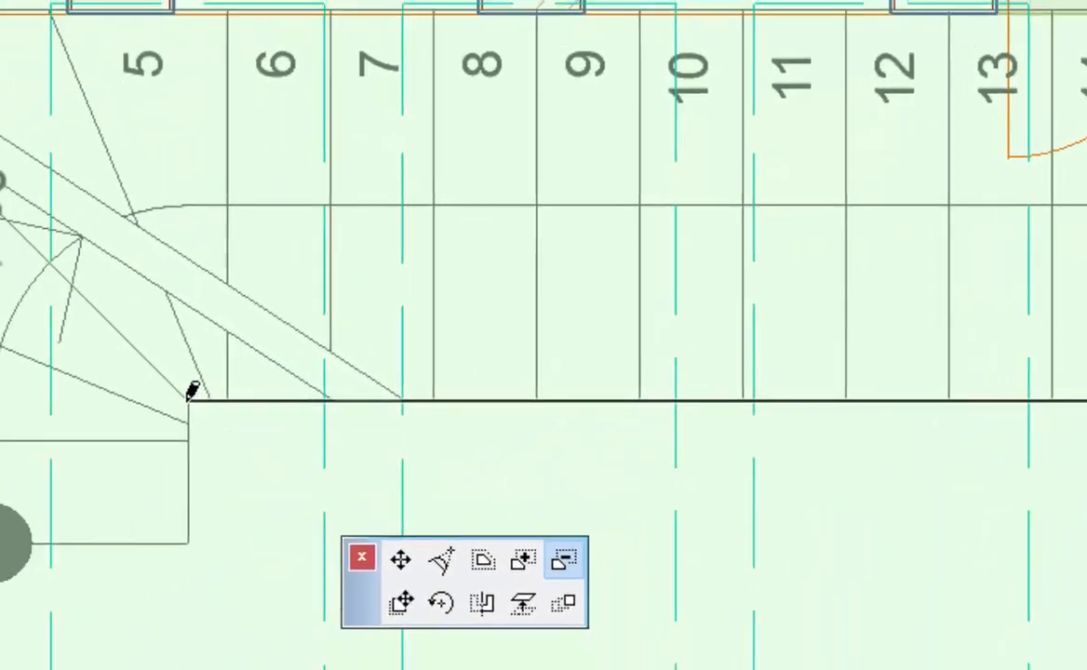
left_click(188, 543)
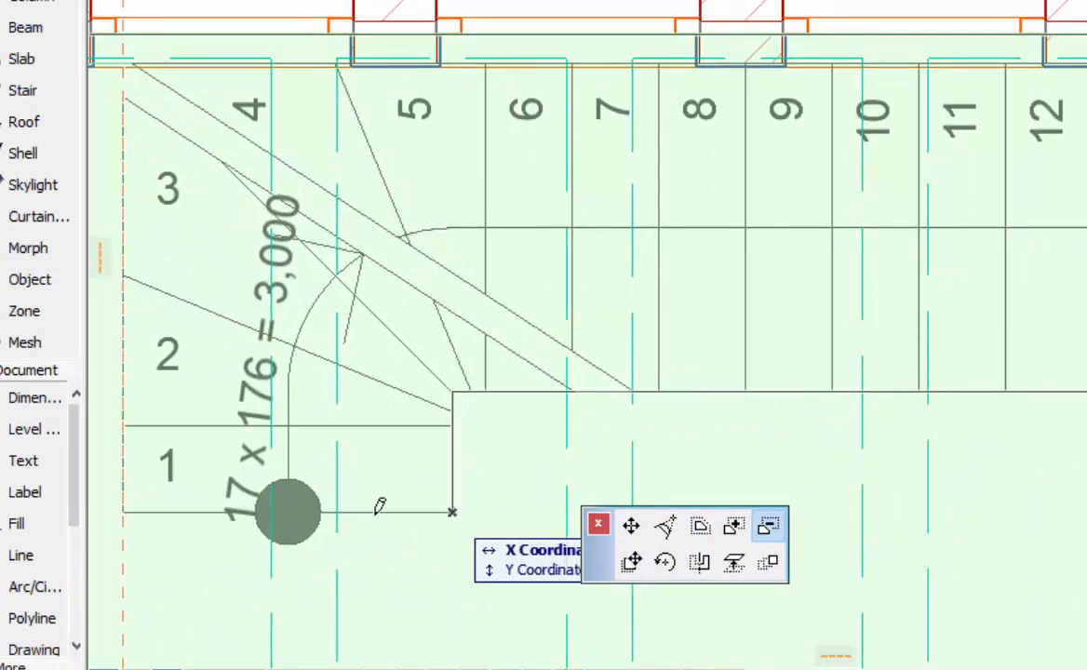
left_click(123, 510)
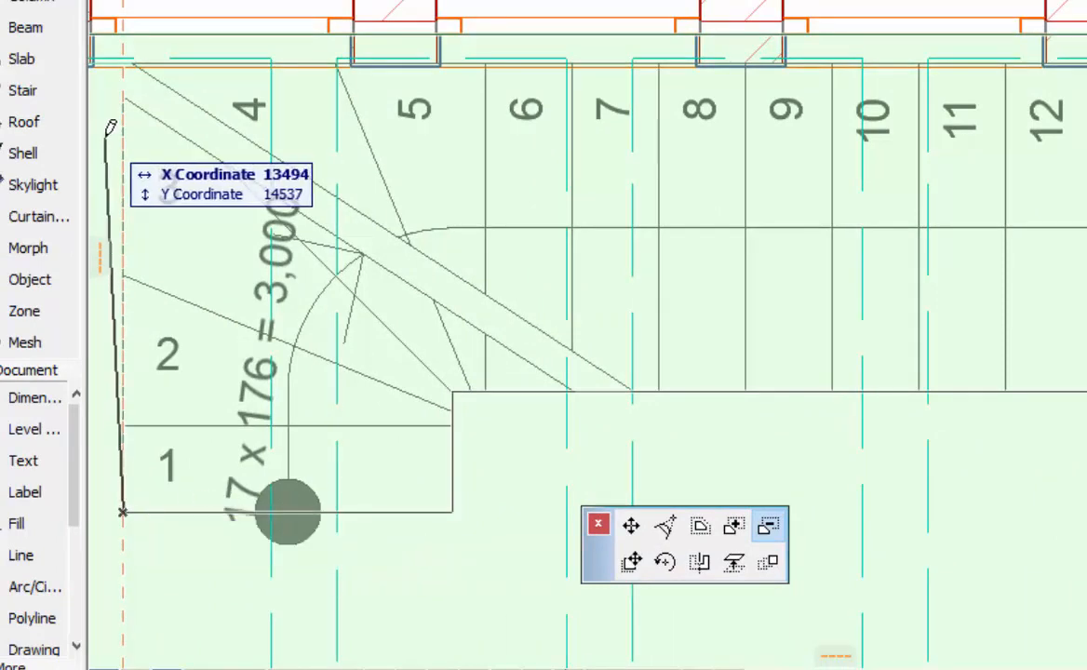
left_click(124, 51)
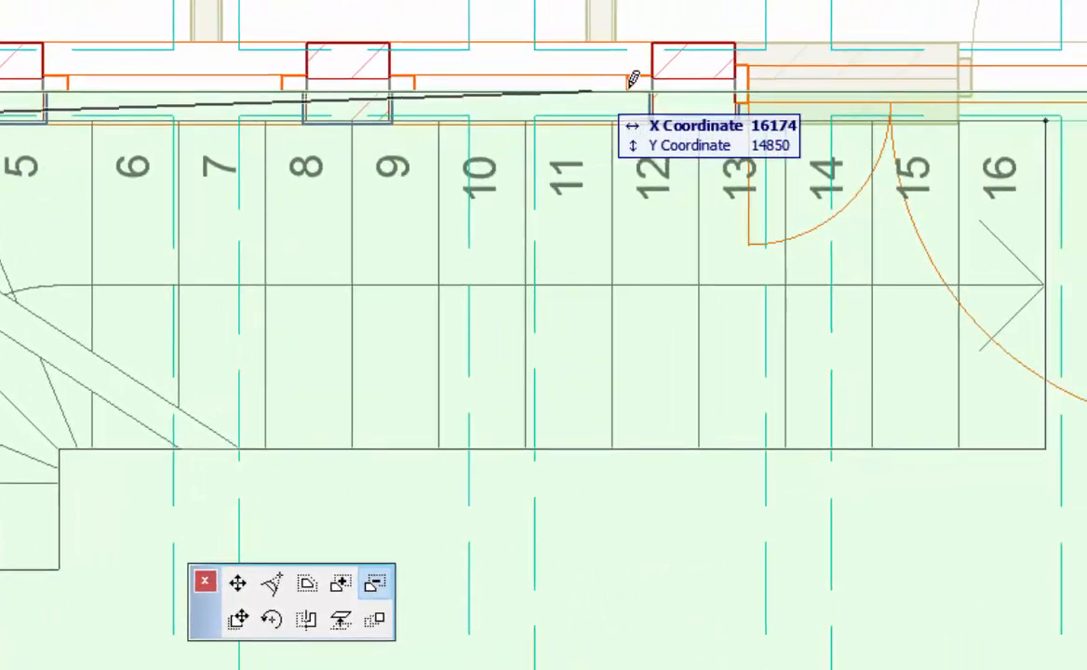
double_click(1046, 115)
scroll(1046, 116, "up", 2)
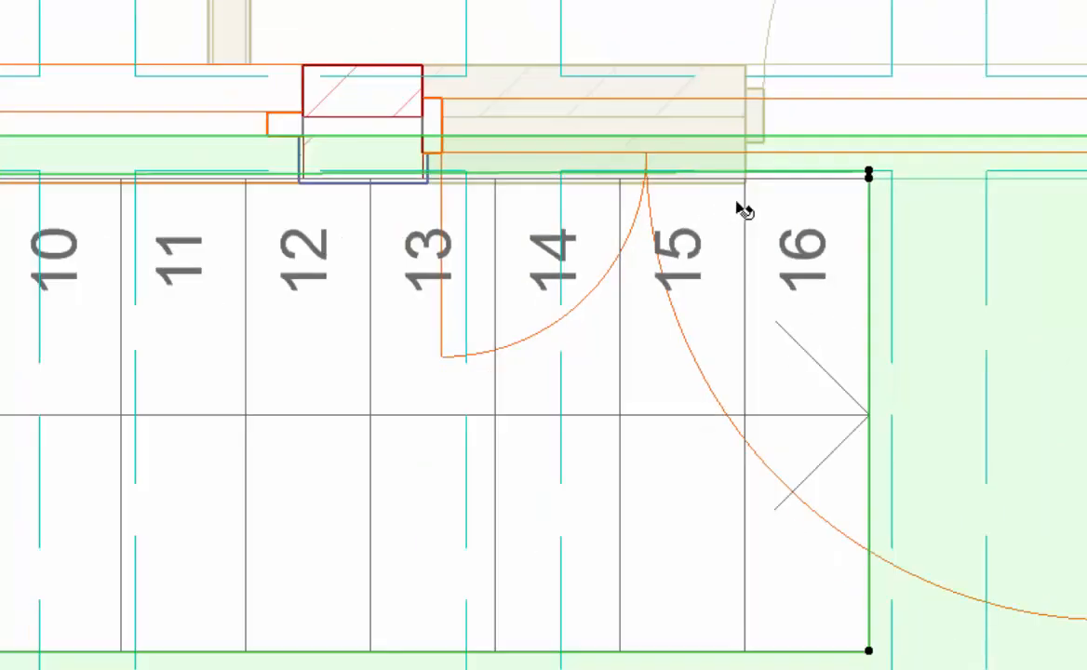
scroll(715, 247, "down", 2)
scroll(278, 365, "down", 3)
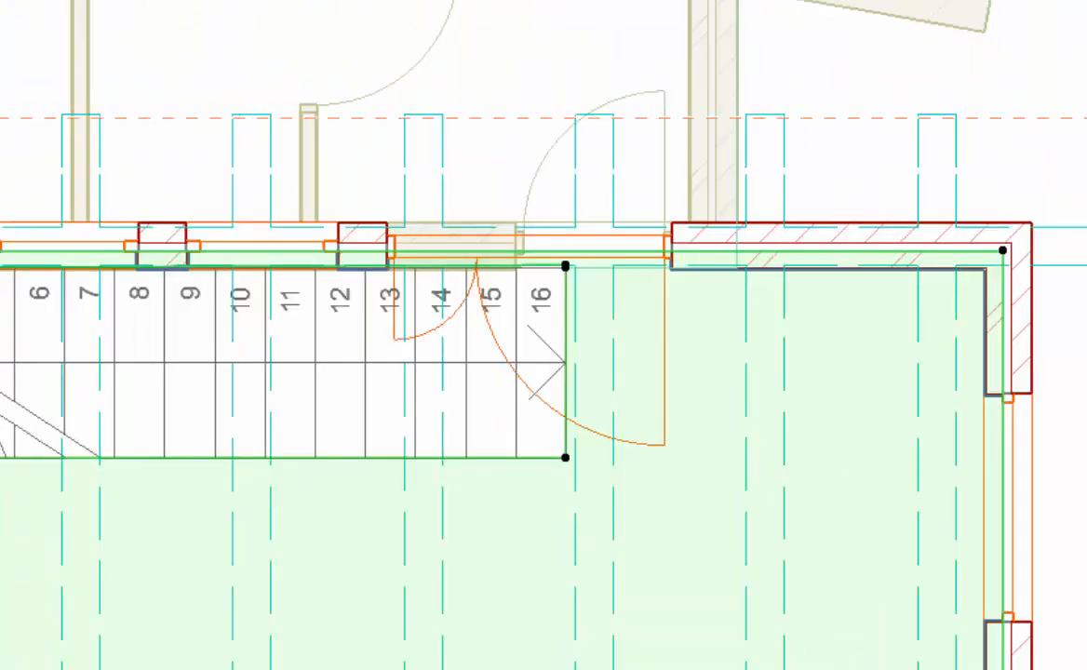
scroll(9, 391, "down", 2)
scroll(9, 378, "up", 2)
scroll(10, 381, "up", 1)
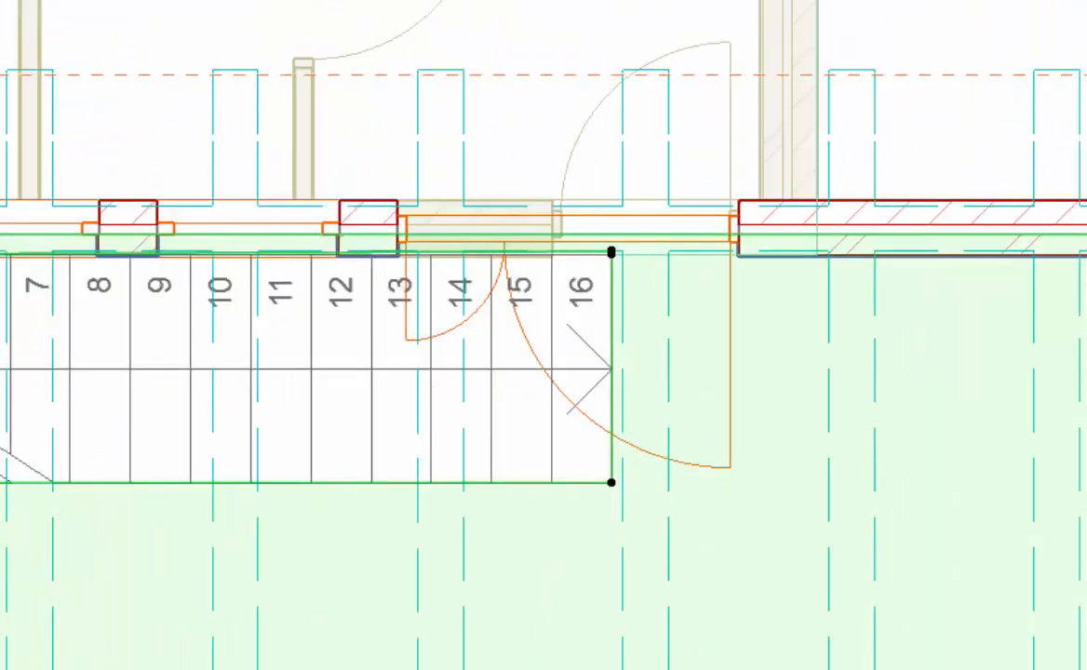
key("Escape")
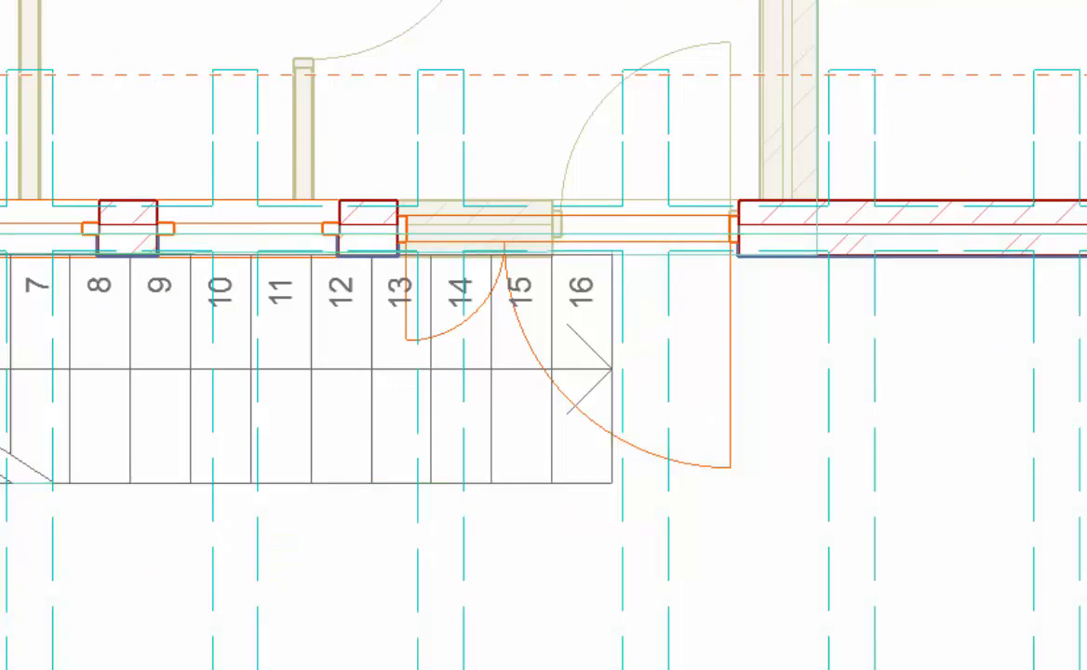
- Explore the stair and the slab opening in 3D from above and below, then return to the Gallery floor plan
left_click(524, 16)
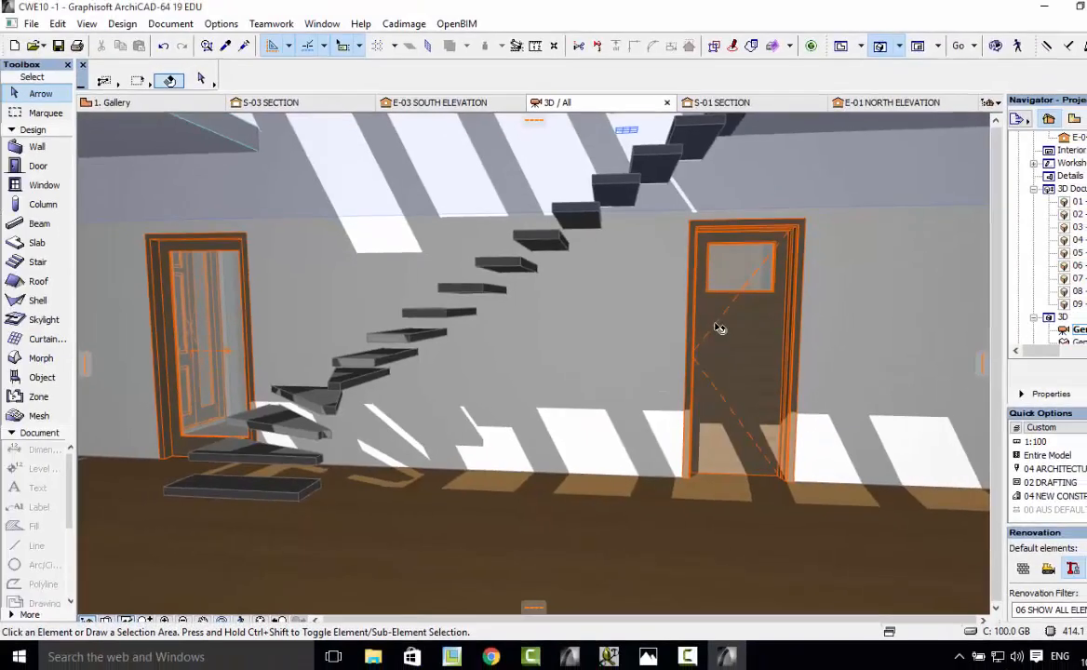
scroll(547, 399, "up", 6)
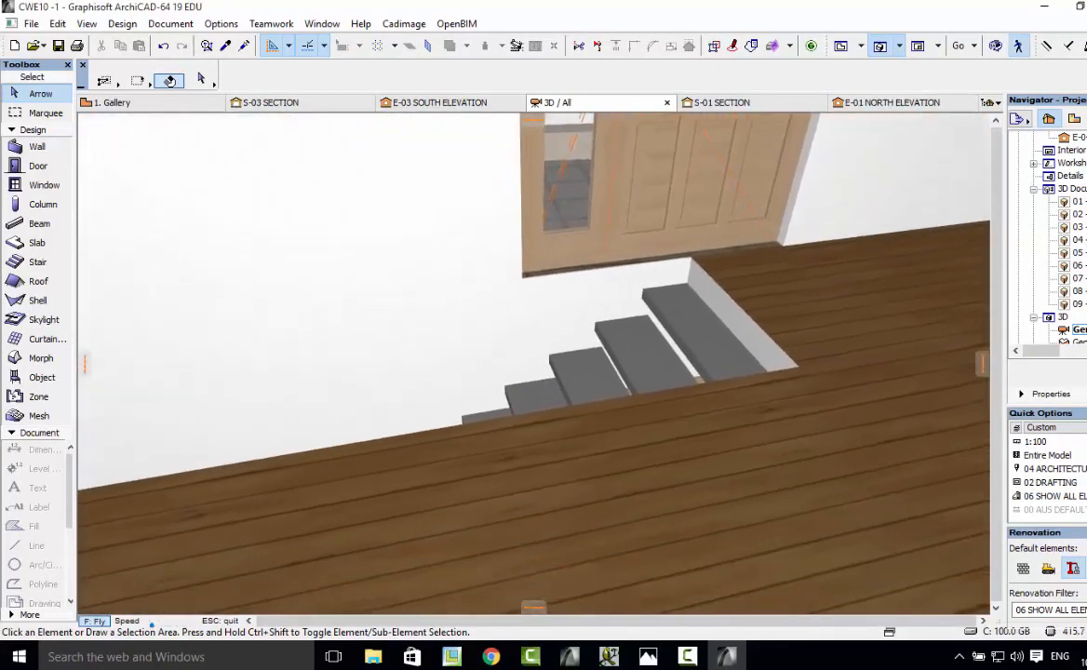
key("Up")
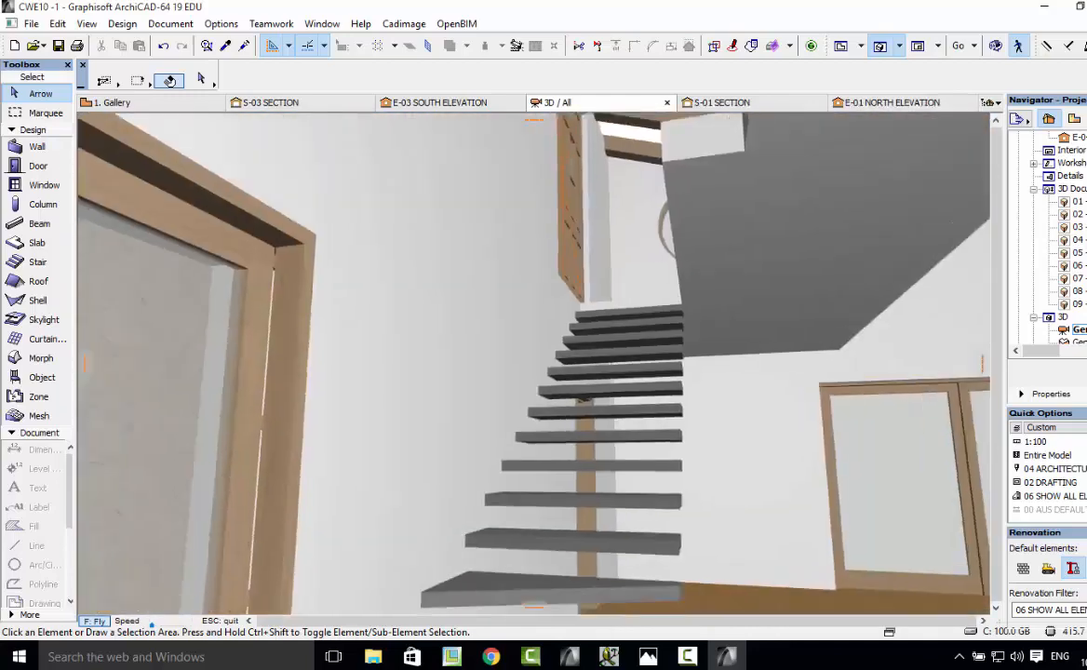
key("Escape")
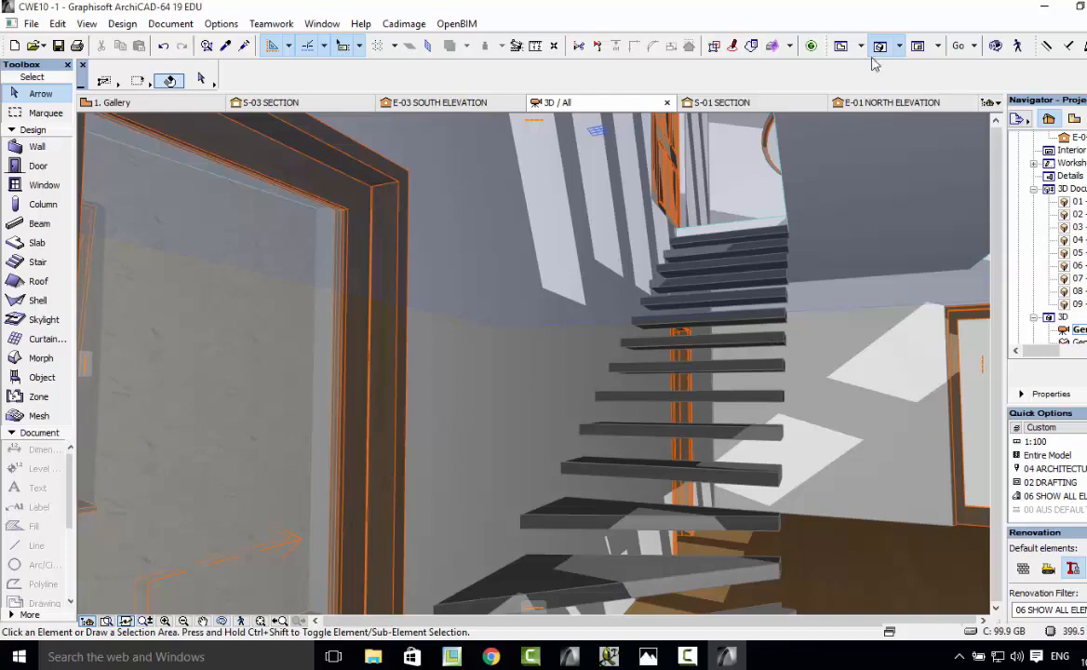
left_click(842, 47)
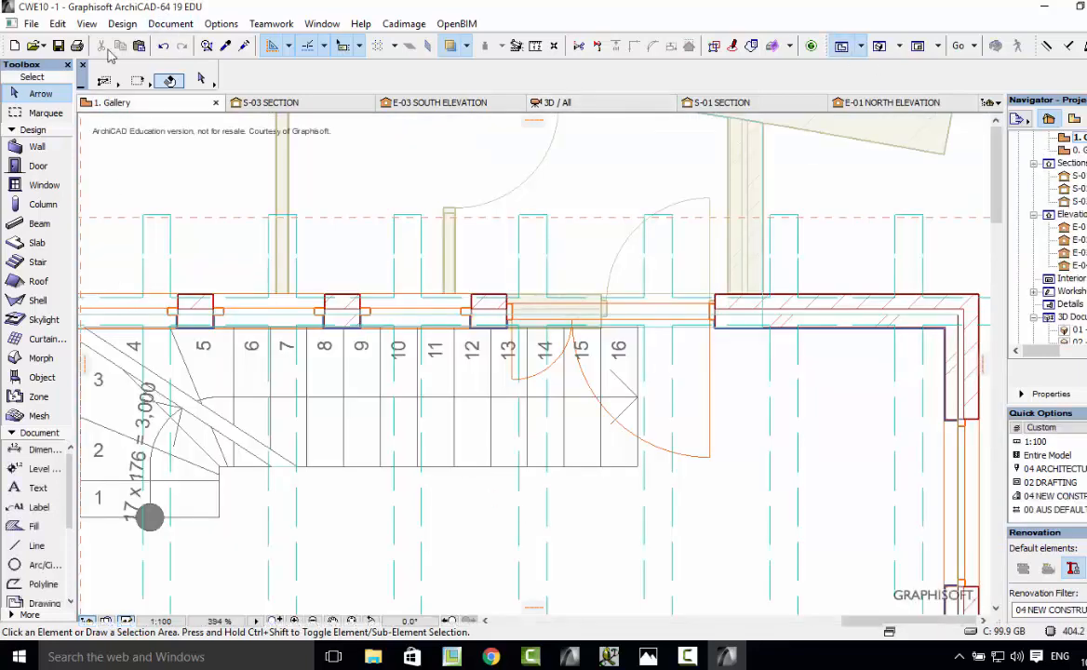